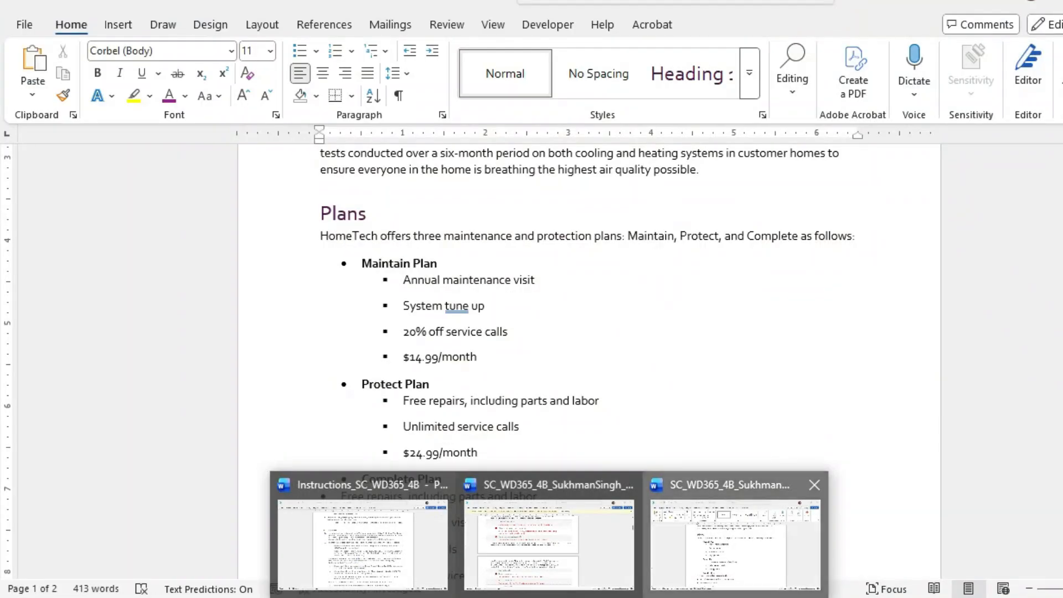
- Demote the five bulleted items under "Complete Plan", from "Free repairs, including parts and labor" to "$32.99/month", by one level
left_click(735, 547)
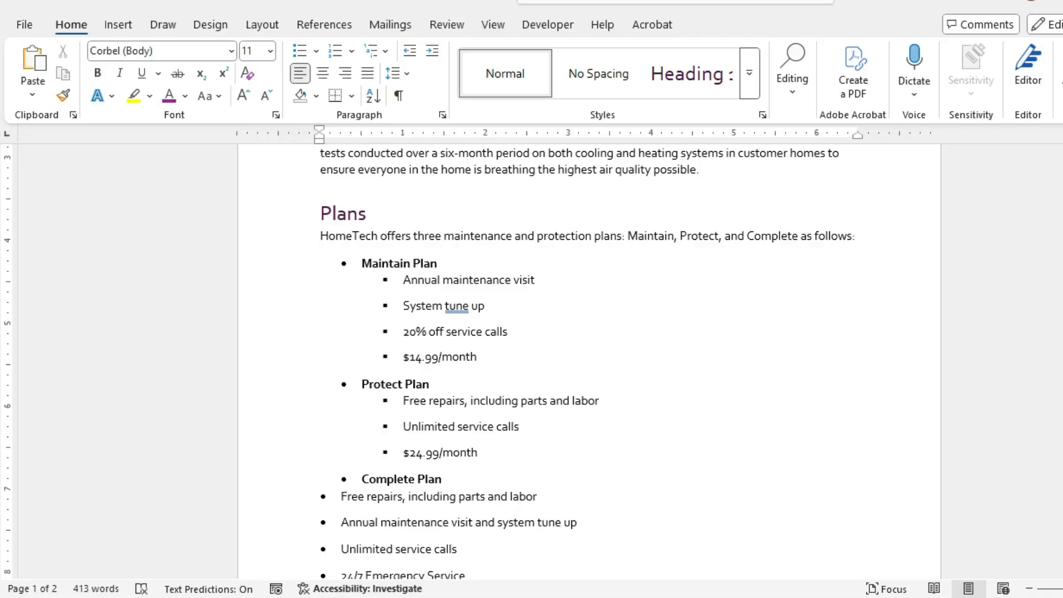
scroll(589, 360, "down", 3)
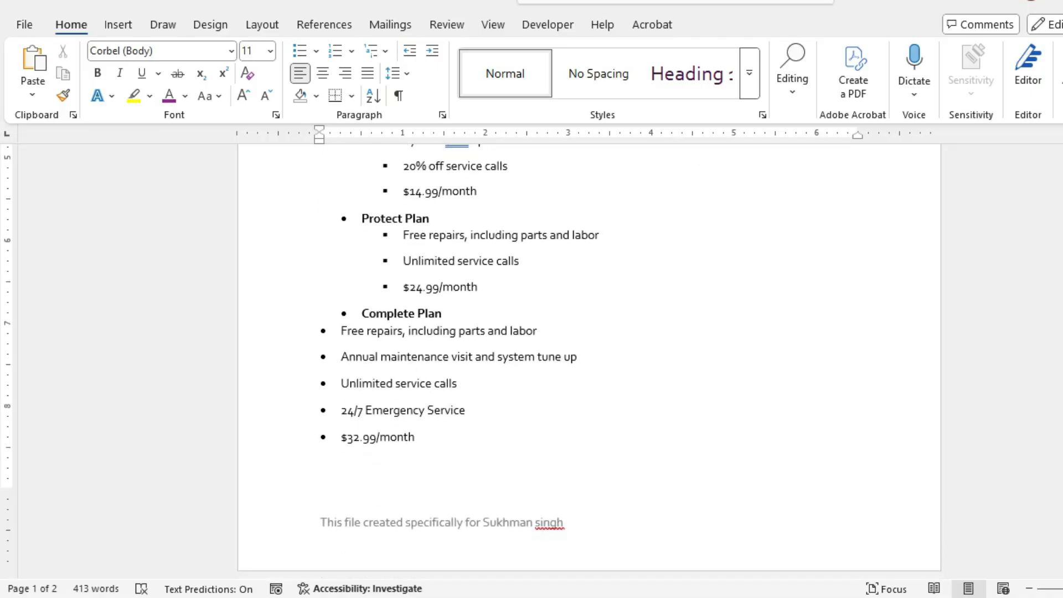
left_click_drag(341, 330, 414, 438)
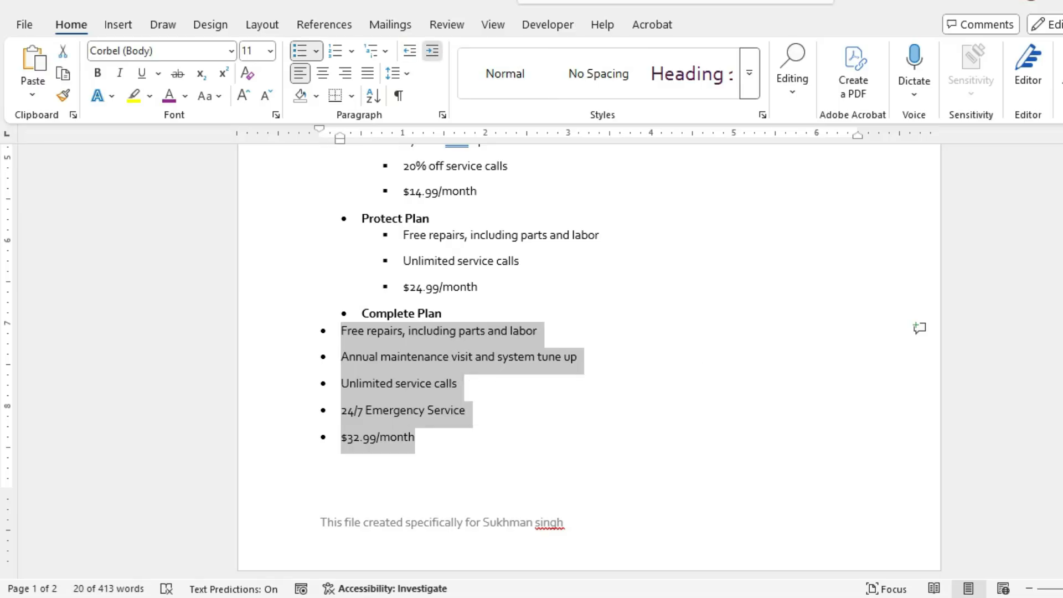
left_click(432, 50)
- Consult the instructions document and color the round first-level bullets in the "Plans" list Plum, Accent 1
mouse_move(549, 597)
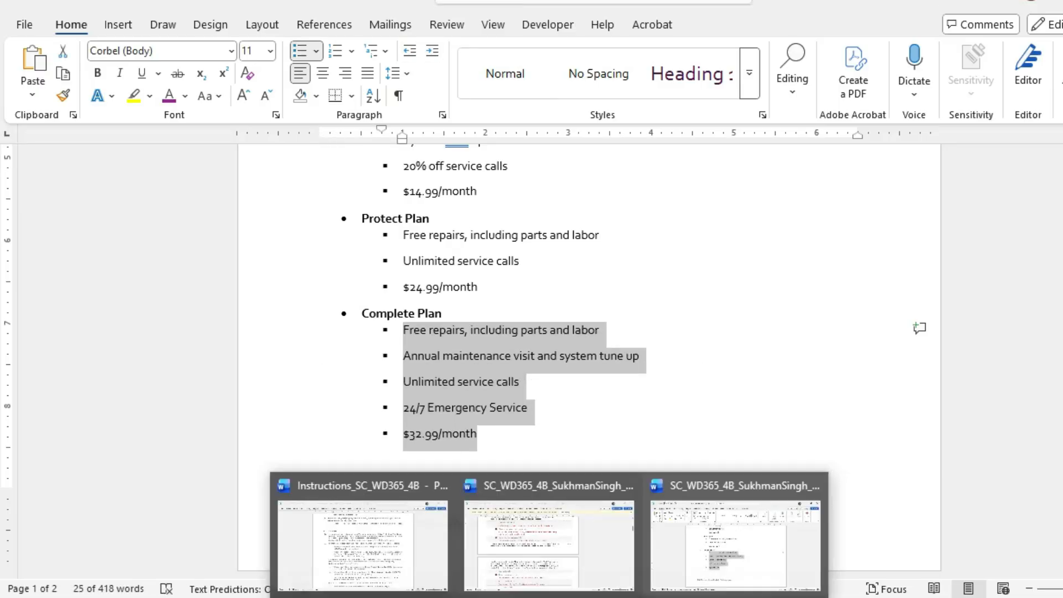
left_click(363, 540)
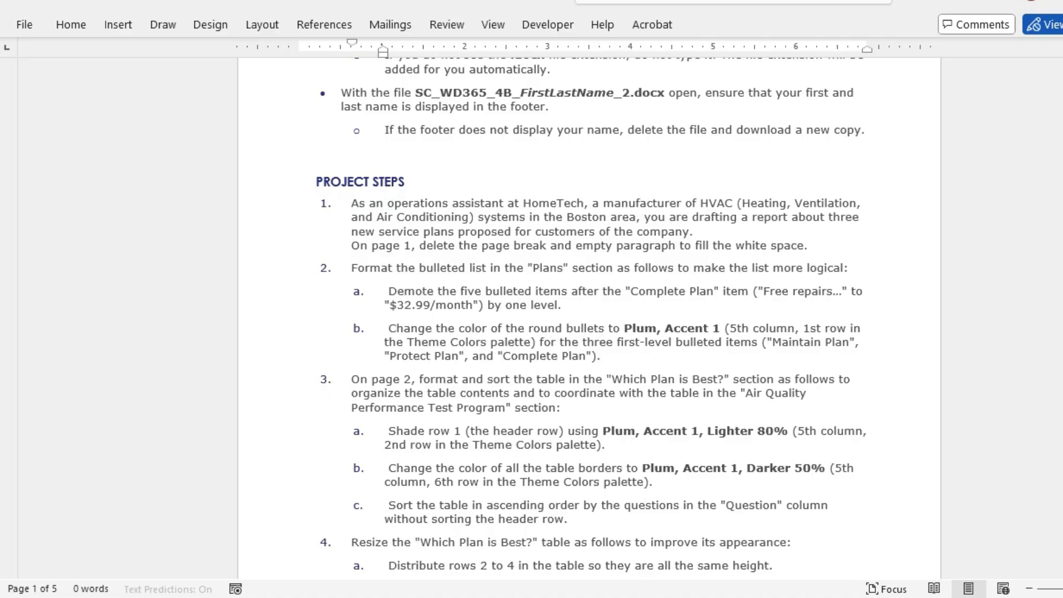
left_click(735, 532)
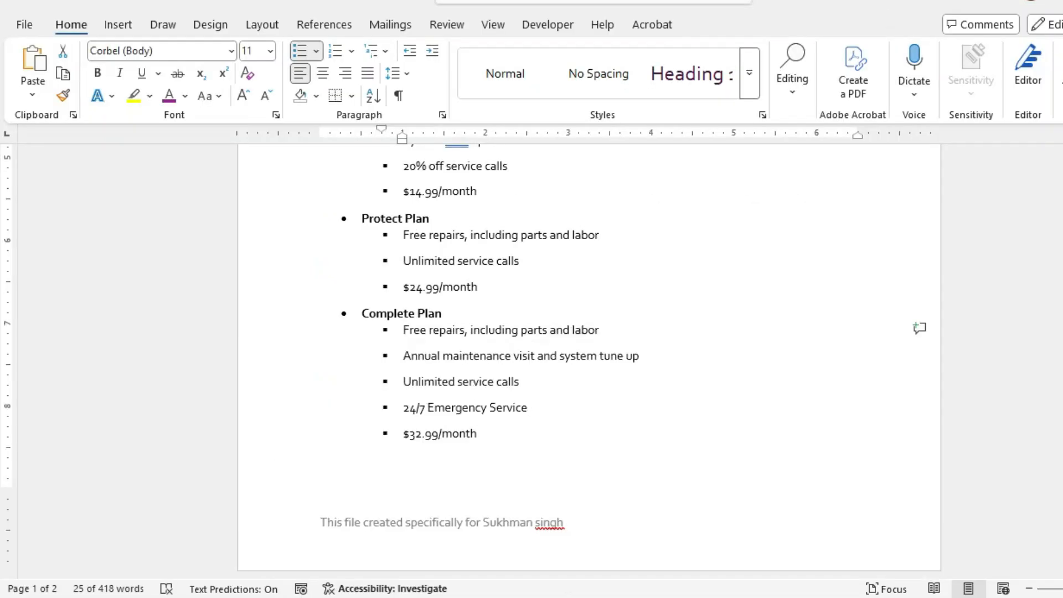
scroll(589, 360, "up", 5)
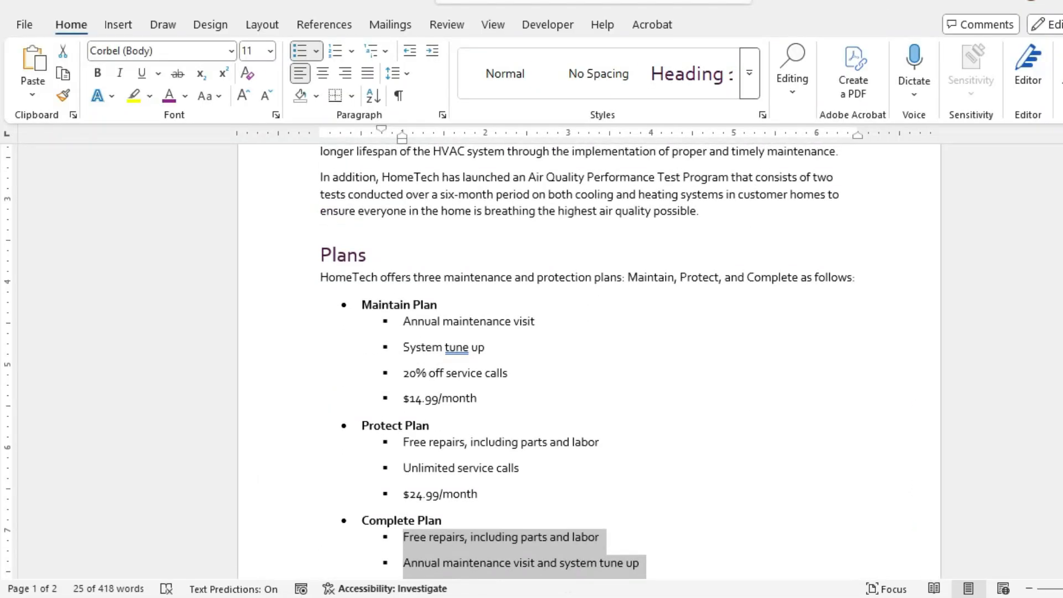
left_click(362, 305)
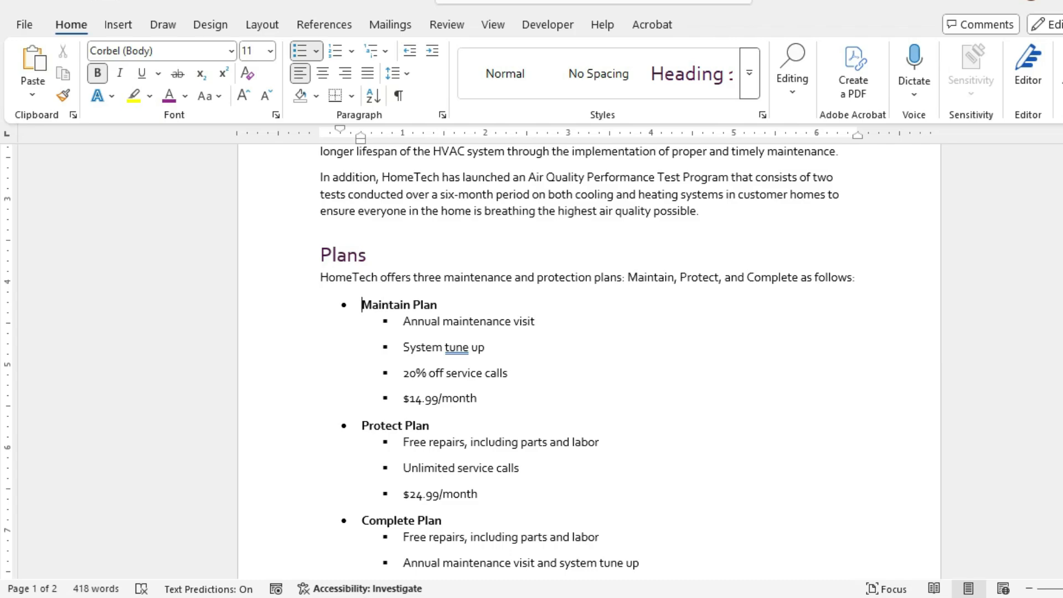
left_click(343, 305)
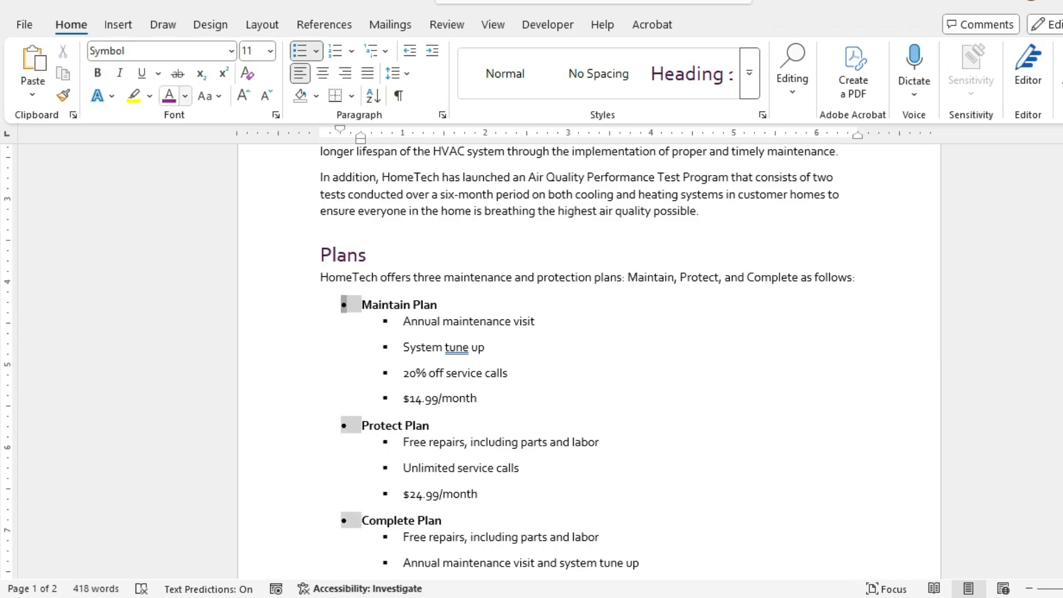
left_click(185, 96)
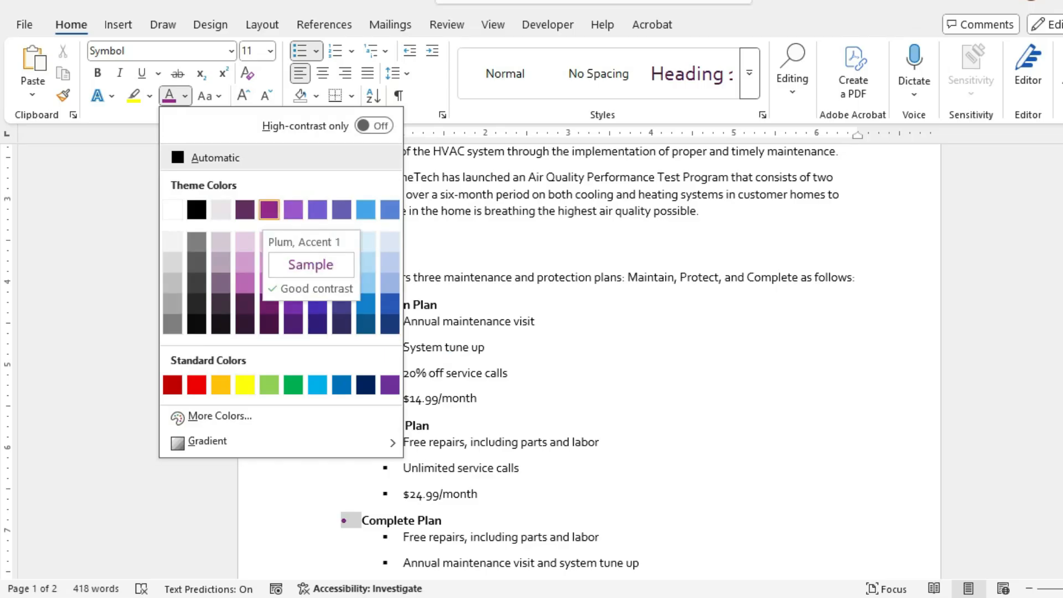
left_click(269, 209)
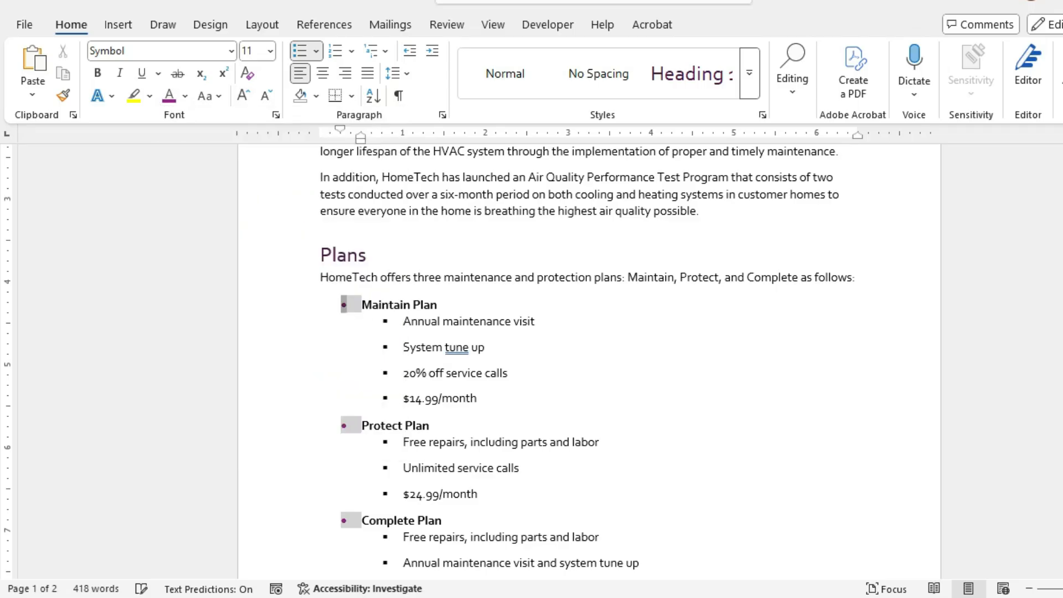
- Consult the instructions document and shade the header row of the "Which Plan is Best?" table with Plum, Accent 1, Lighter 80%
left_click(362, 531)
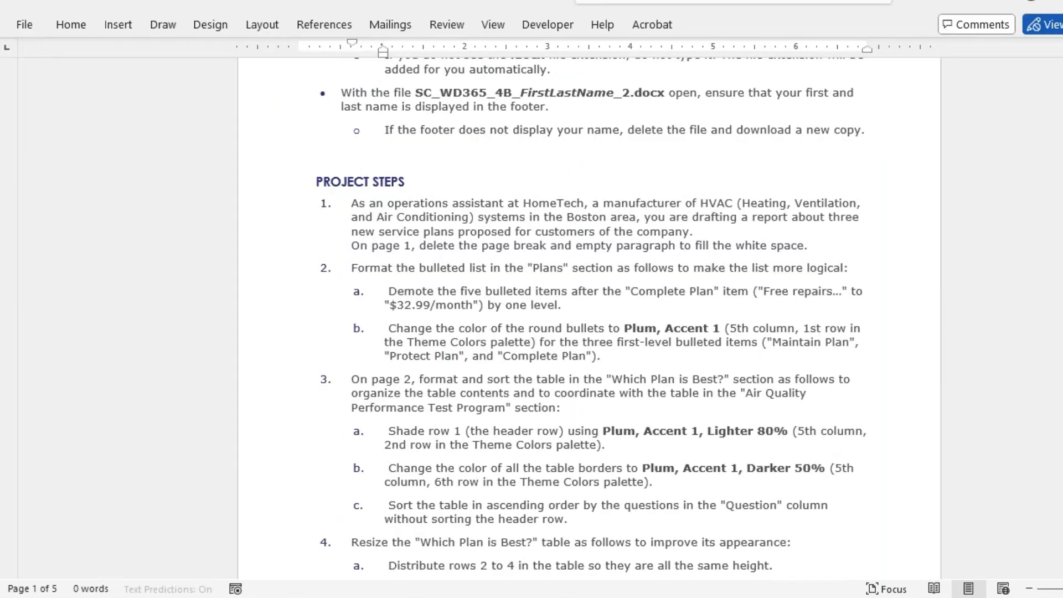
scroll(590, 306, "down", 3)
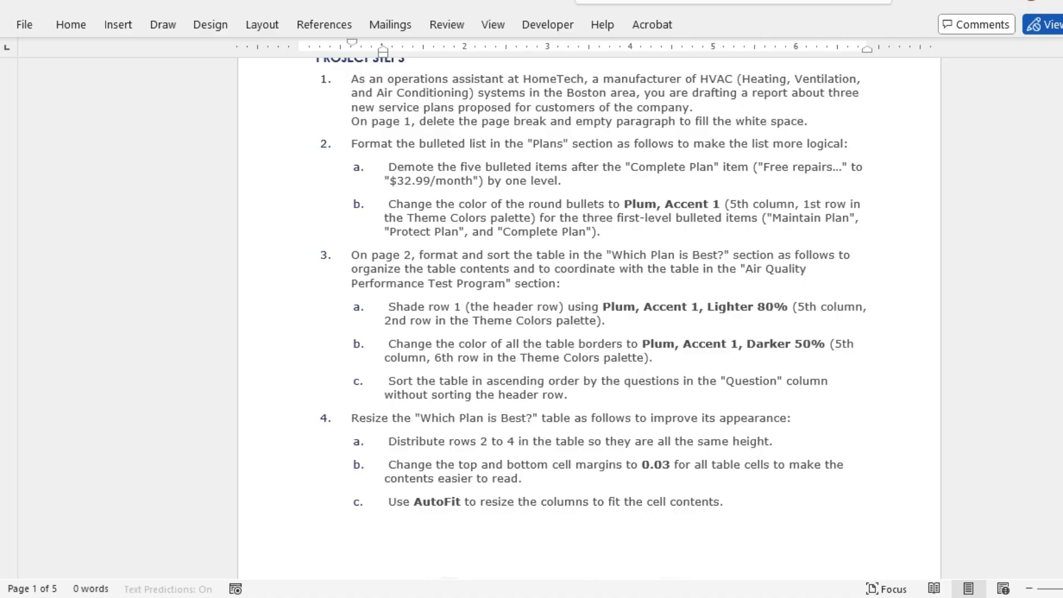
left_click(552, 596)
left_click(735, 542)
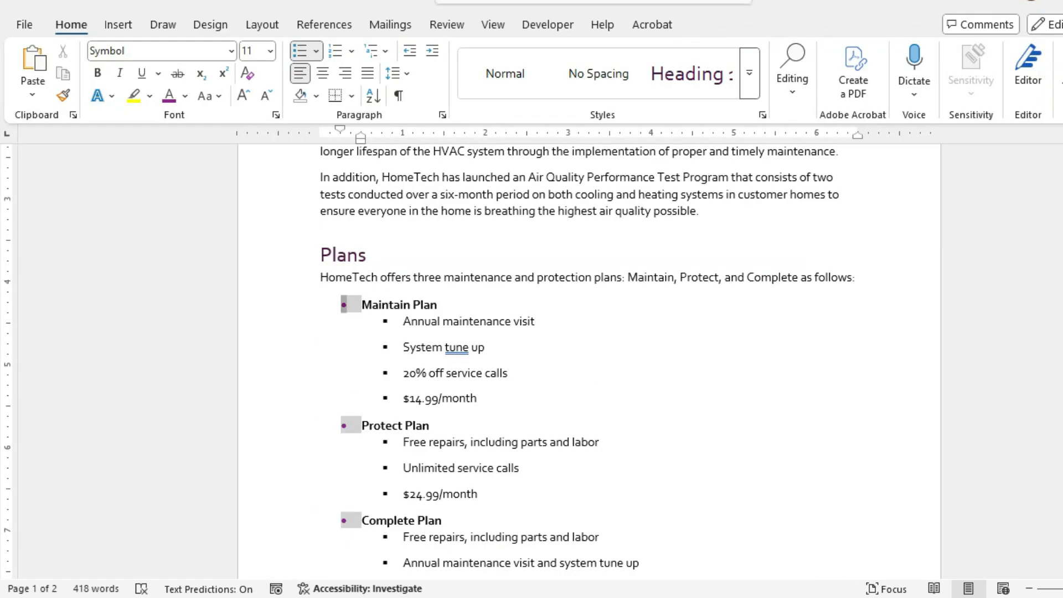
scroll(589, 359, "down", 10)
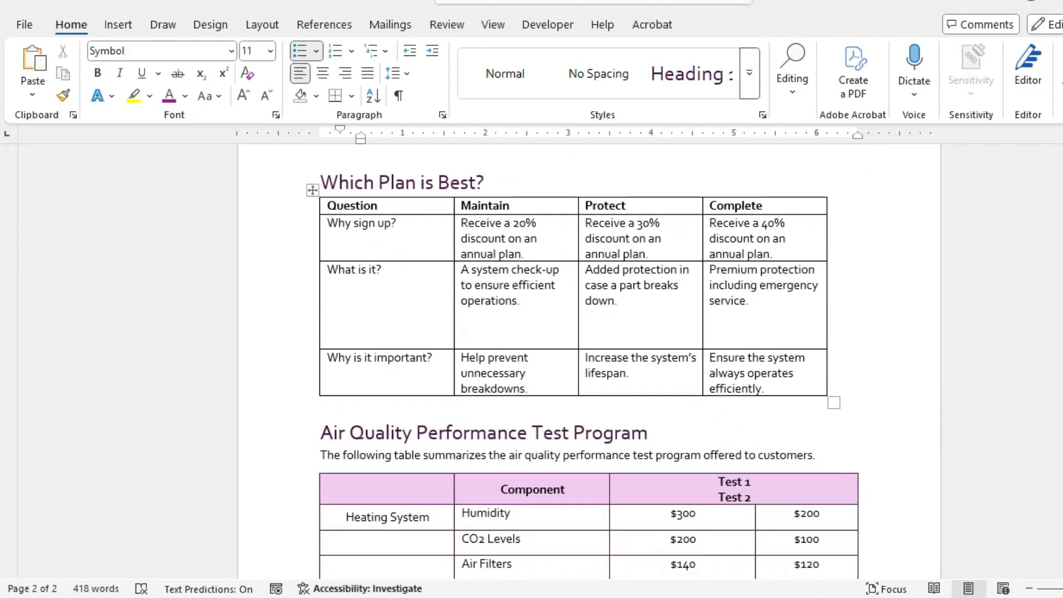
left_click(313, 209)
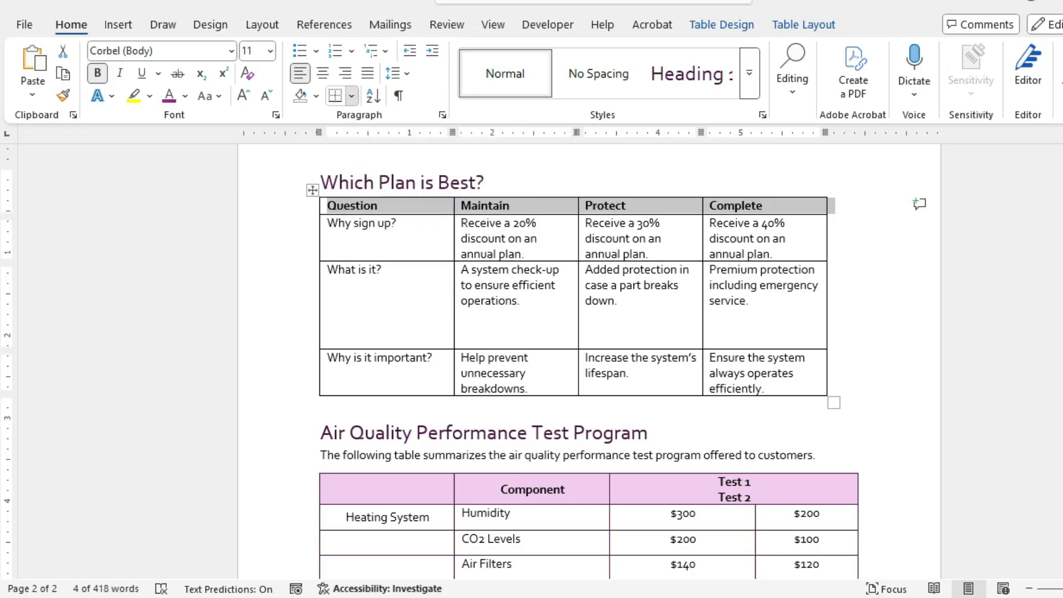
left_click(351, 95)
left_click(409, 492)
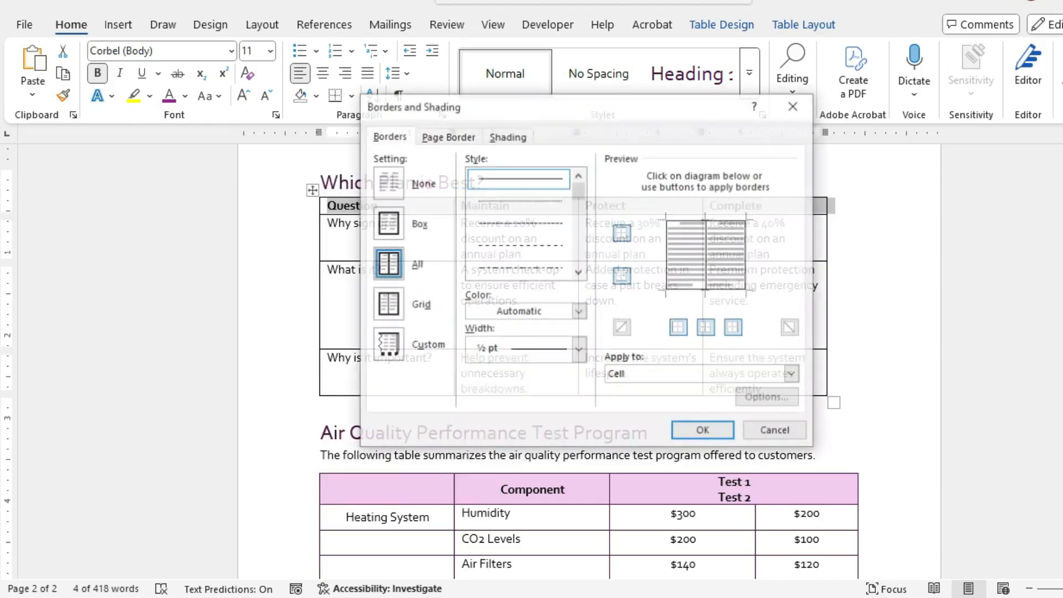
left_click(507, 136)
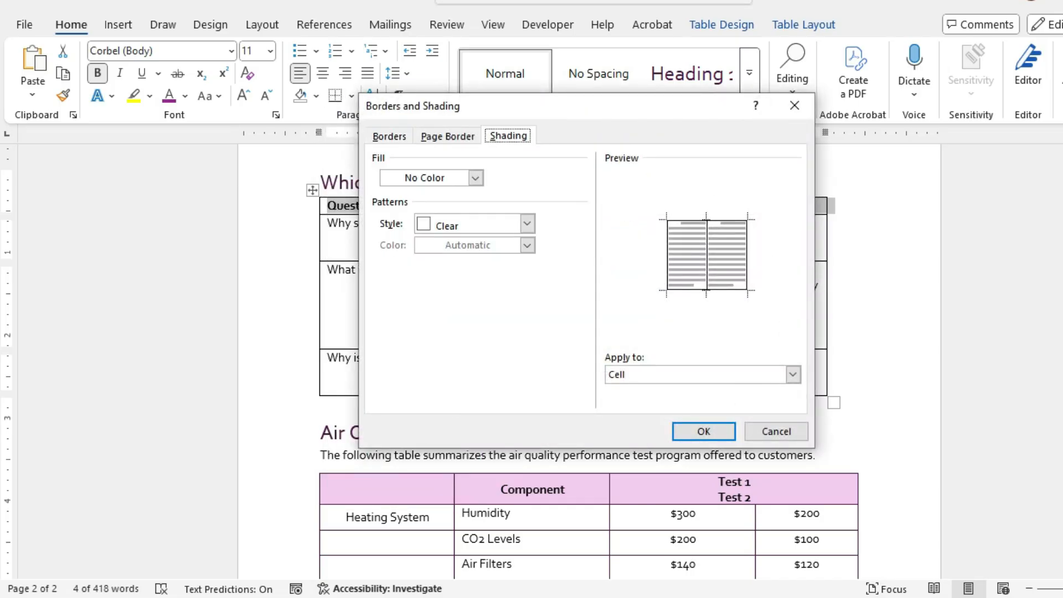
left_click(475, 178)
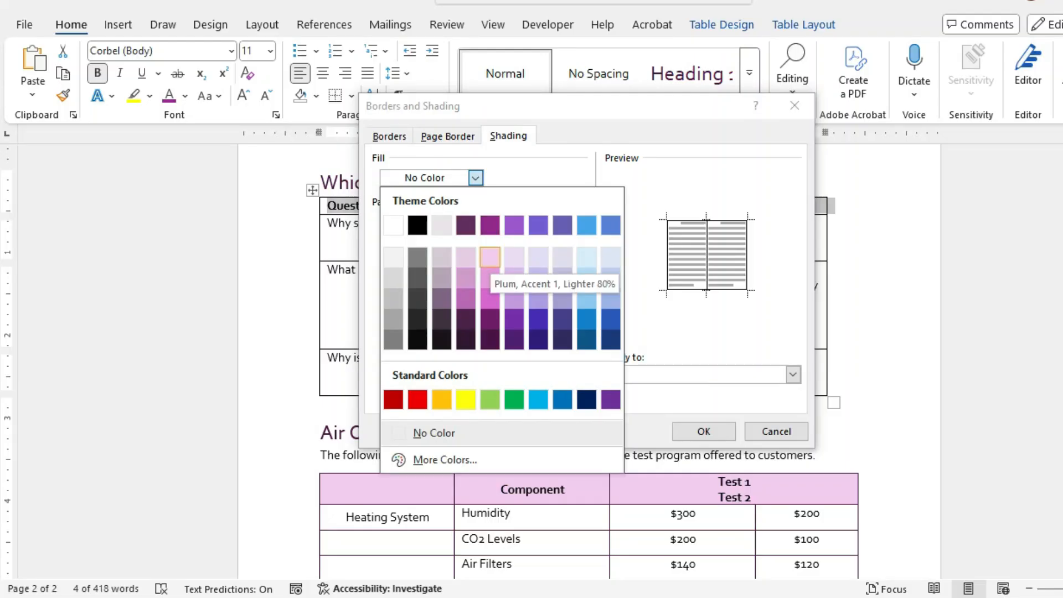
left_click(490, 257)
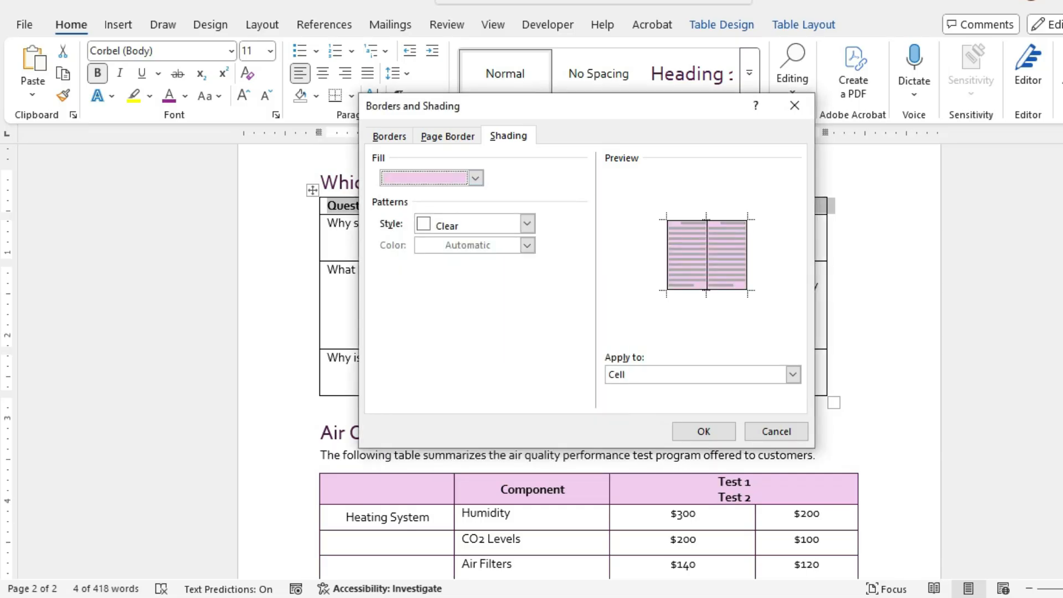
key("Return")
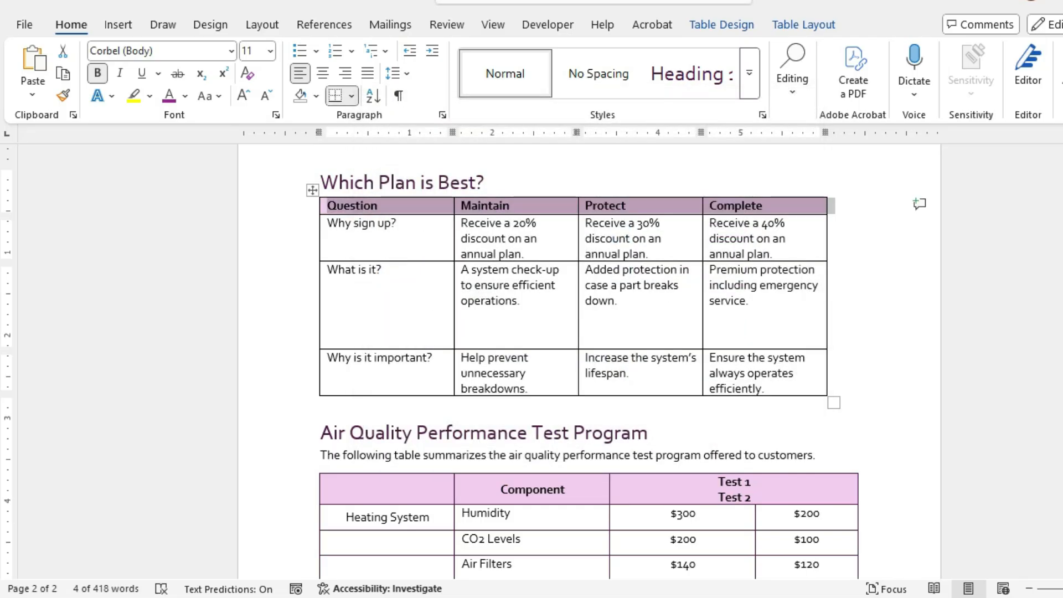
left_click(399, 223)
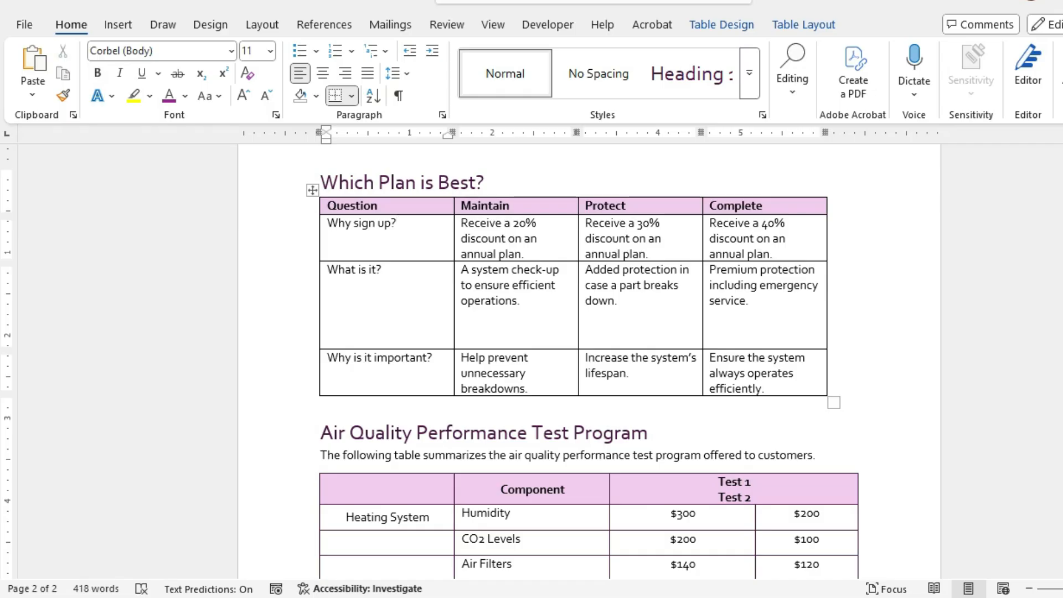
- Consult the instructions document and change all borders of the "Which Plan is Best?" table to Plum, Accent 1, Darker 50%
left_click(548, 597)
left_click(362, 540)
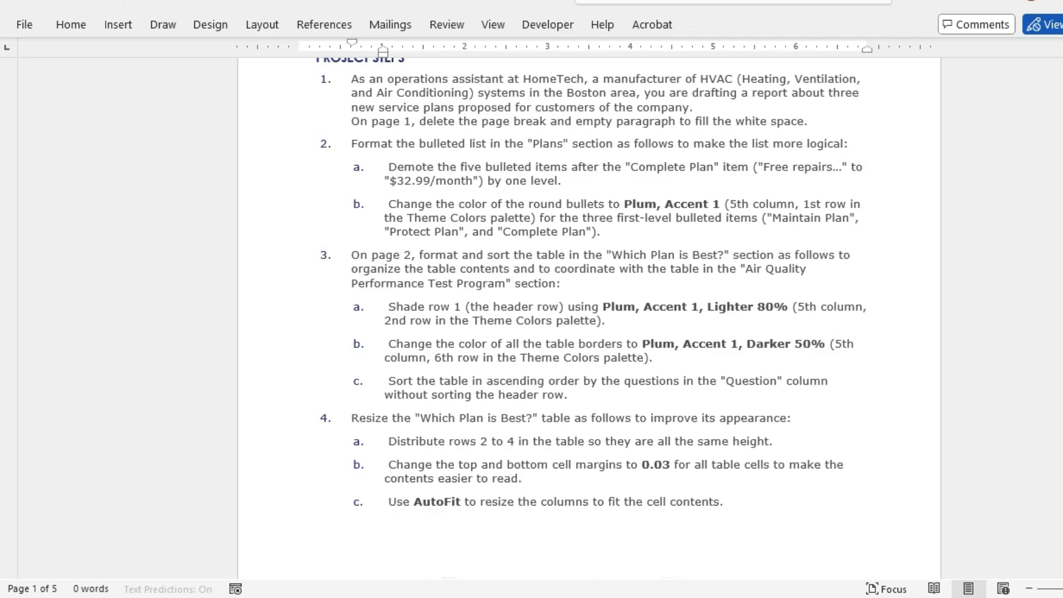
scroll(590, 318, "down", 4)
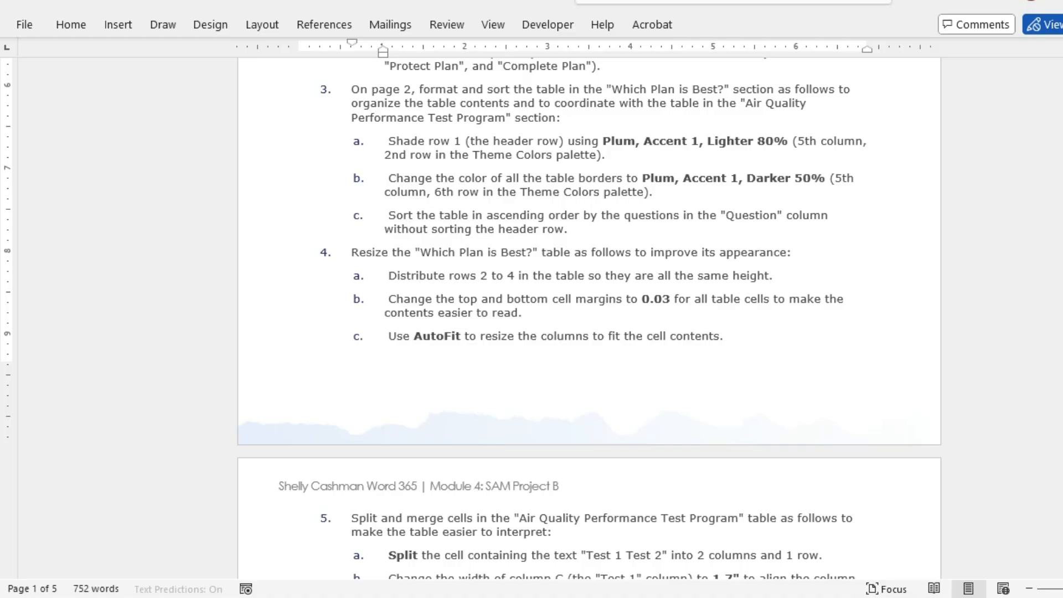
mouse_move(548, 597)
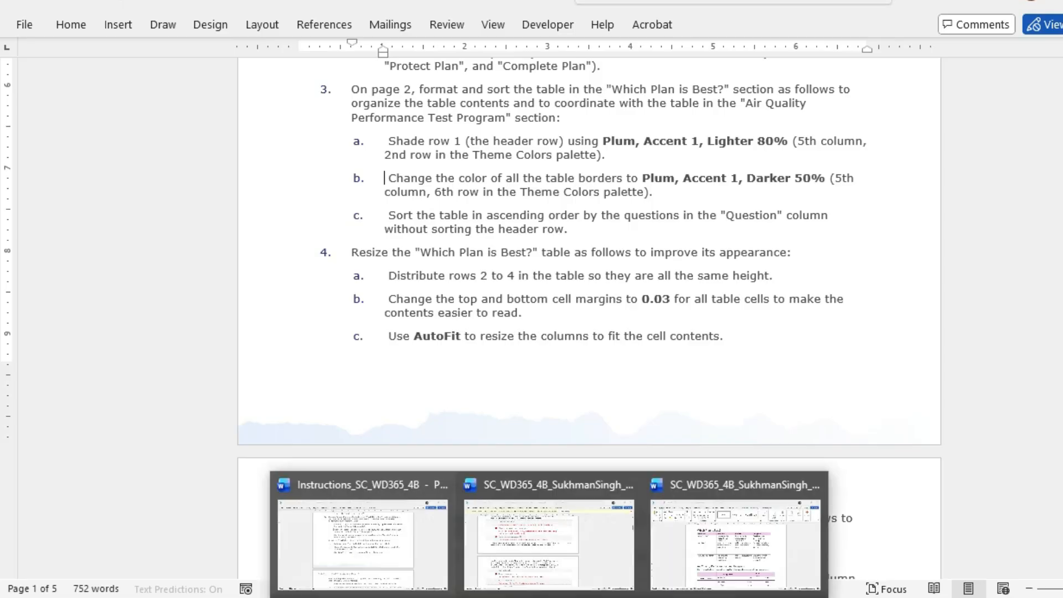
left_click(735, 531)
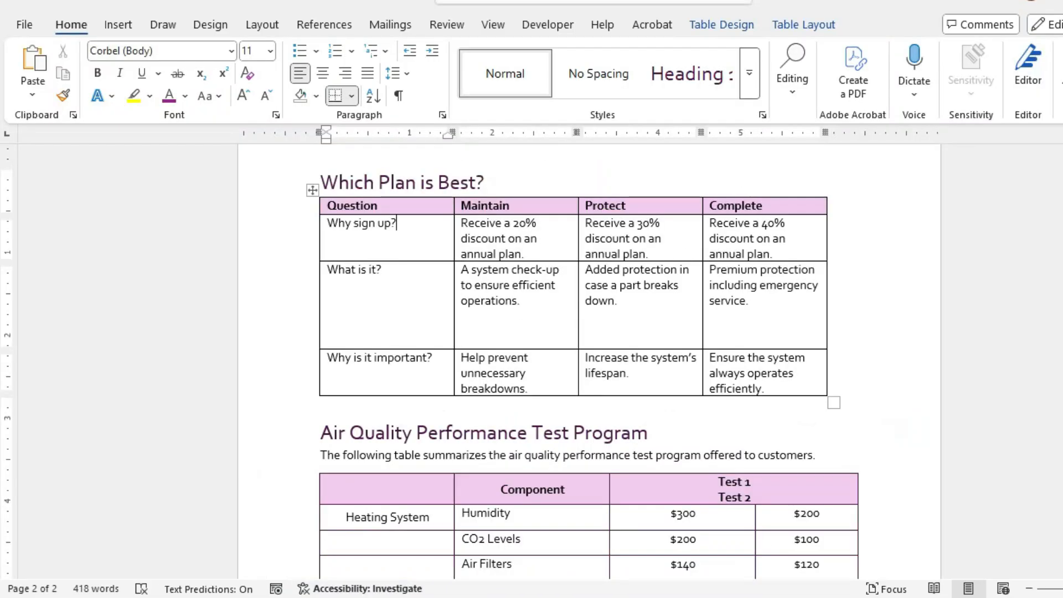
left_click(312, 190)
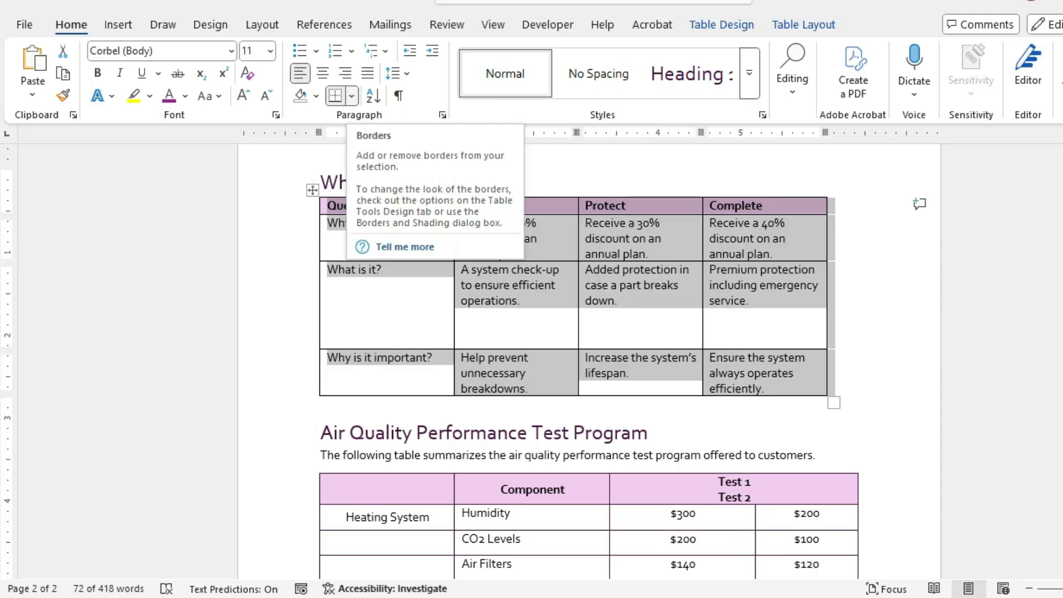
left_click(804, 24)
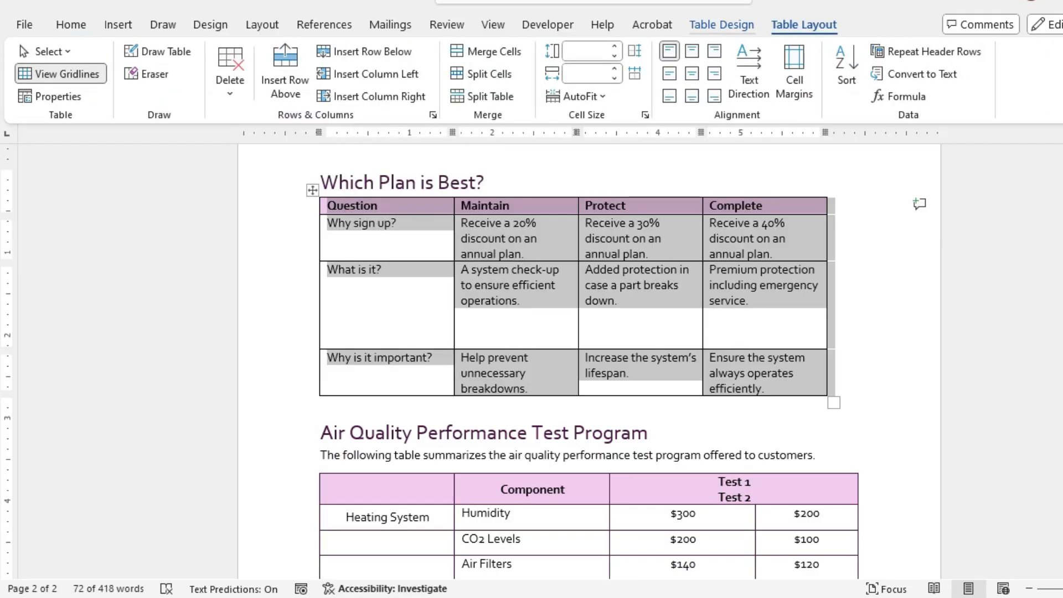
left_click(721, 25)
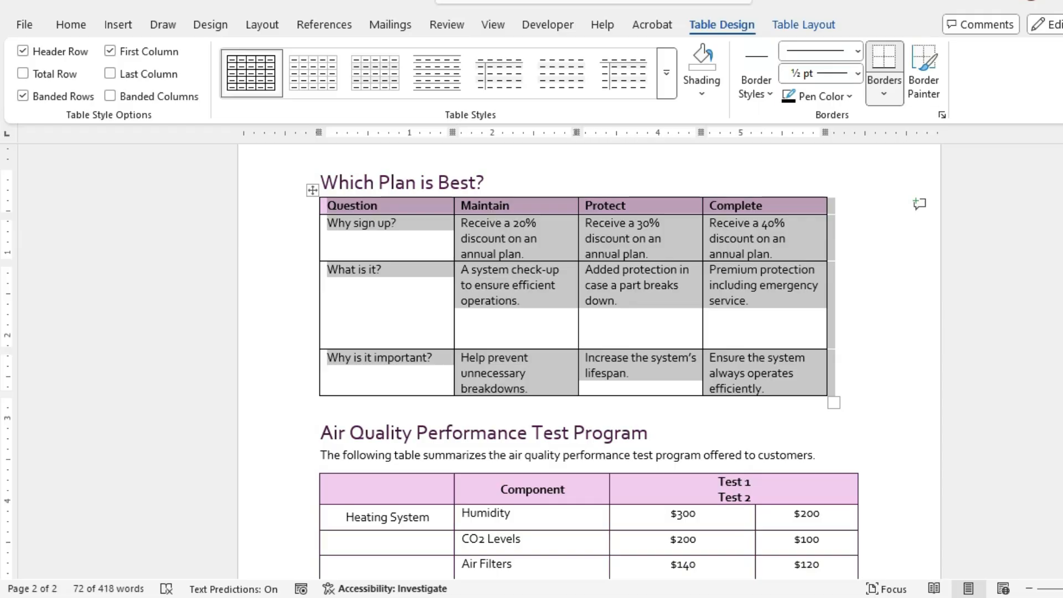
left_click(884, 93)
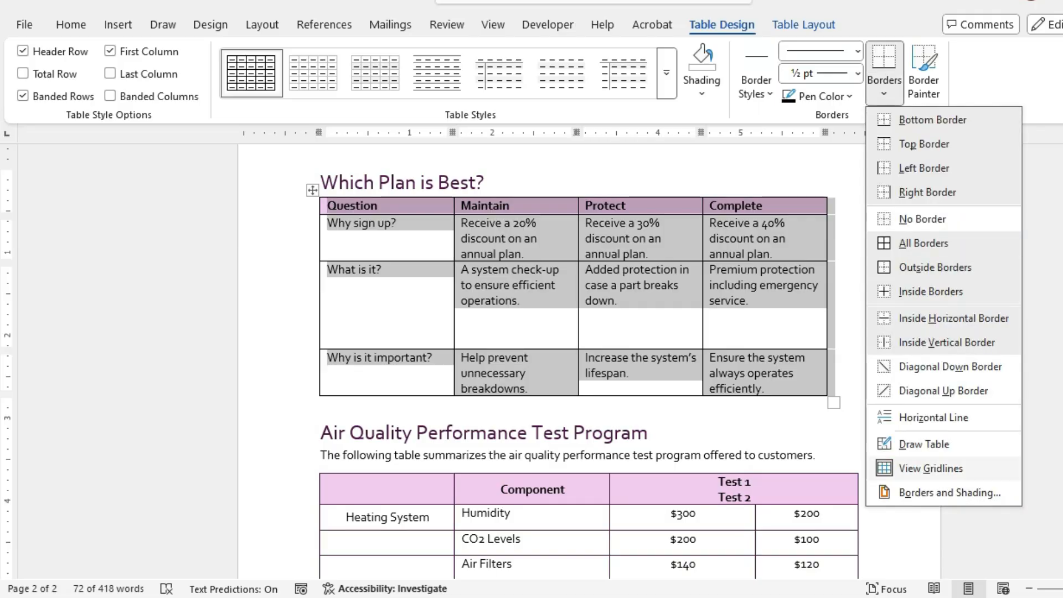
left_click(941, 492)
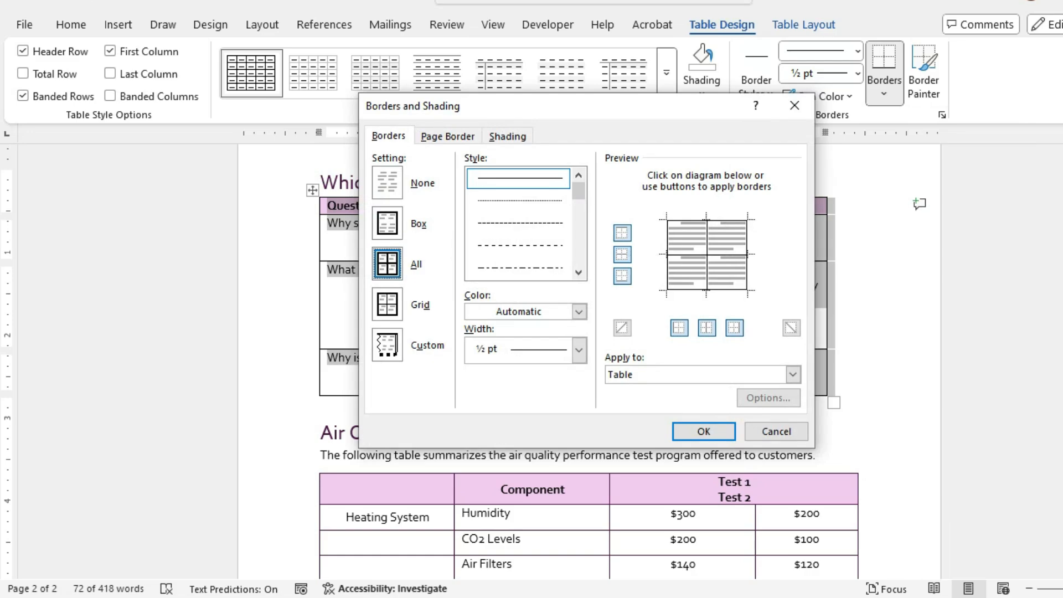
left_click(579, 311)
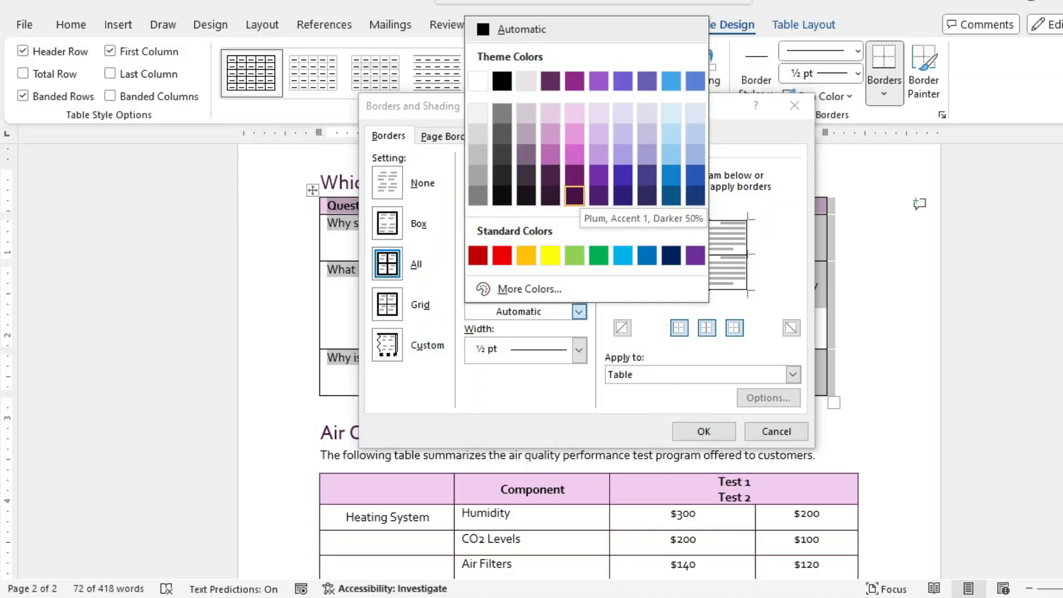
left_click(574, 194)
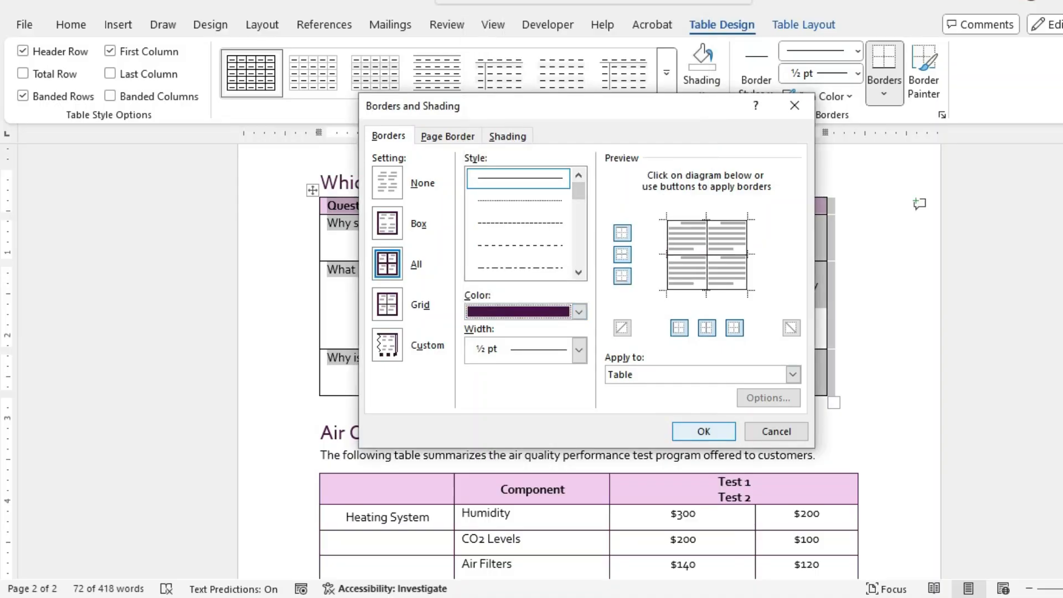
left_click(703, 431)
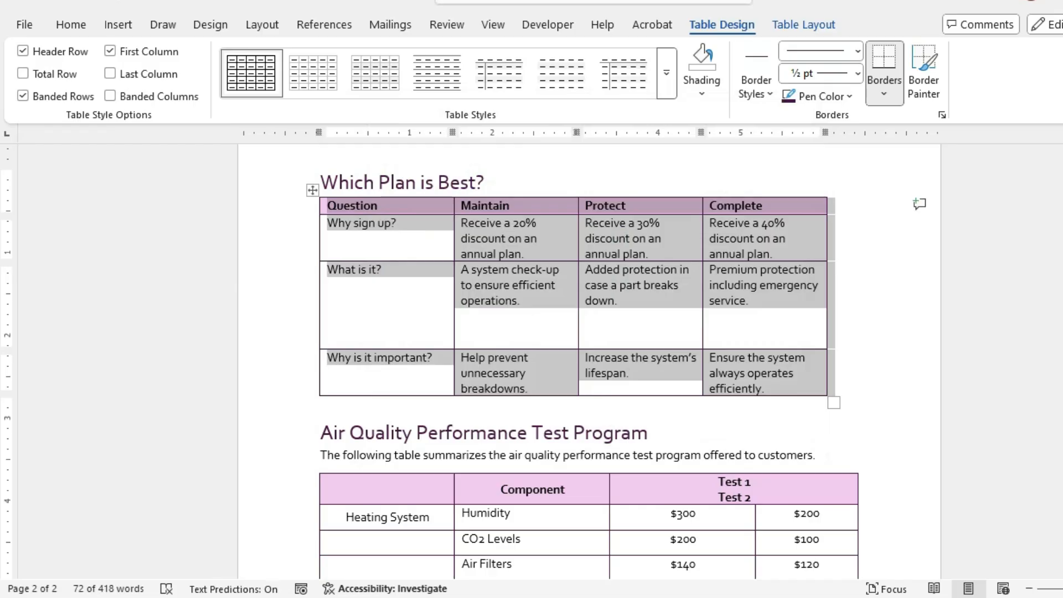
left_click(410, 357)
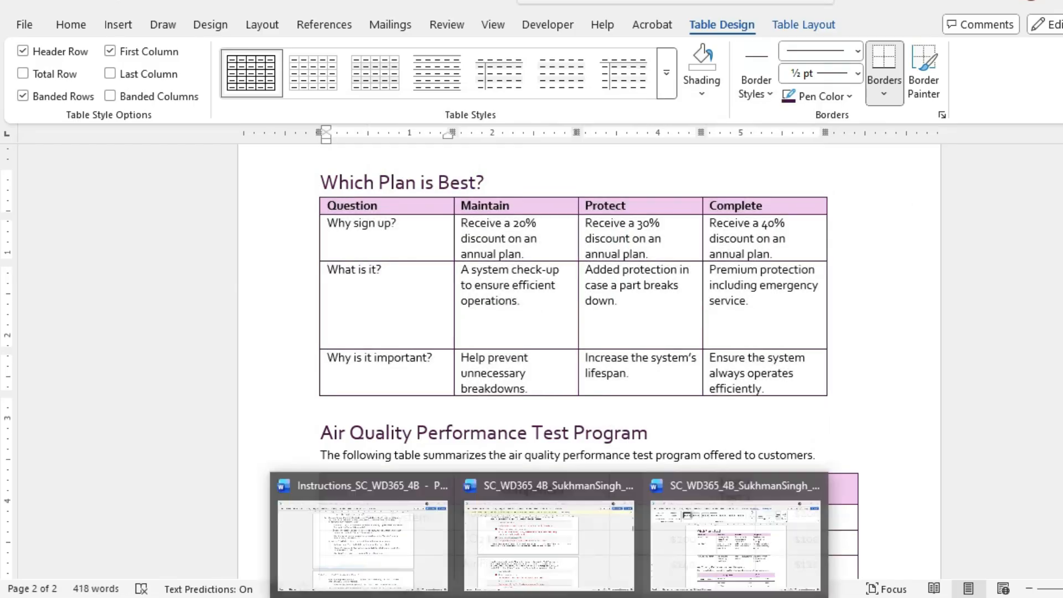
- Consult the instructions document and sort the "Which Plan is Best?" rows below the header by Column 1 in ascending order
left_click(359, 539)
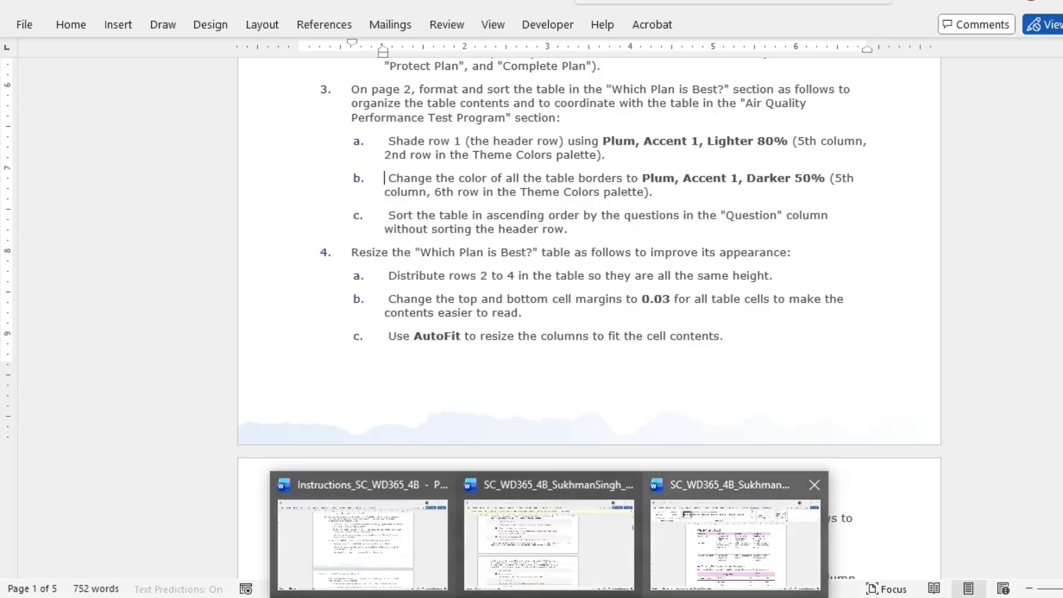
left_click(736, 531)
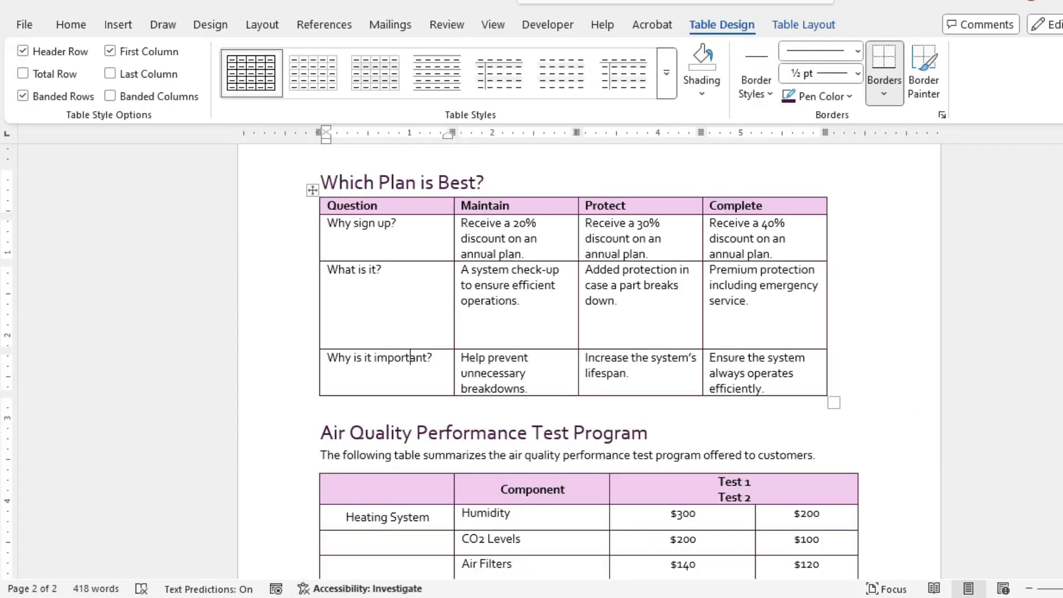
left_click_drag(332, 222, 775, 376)
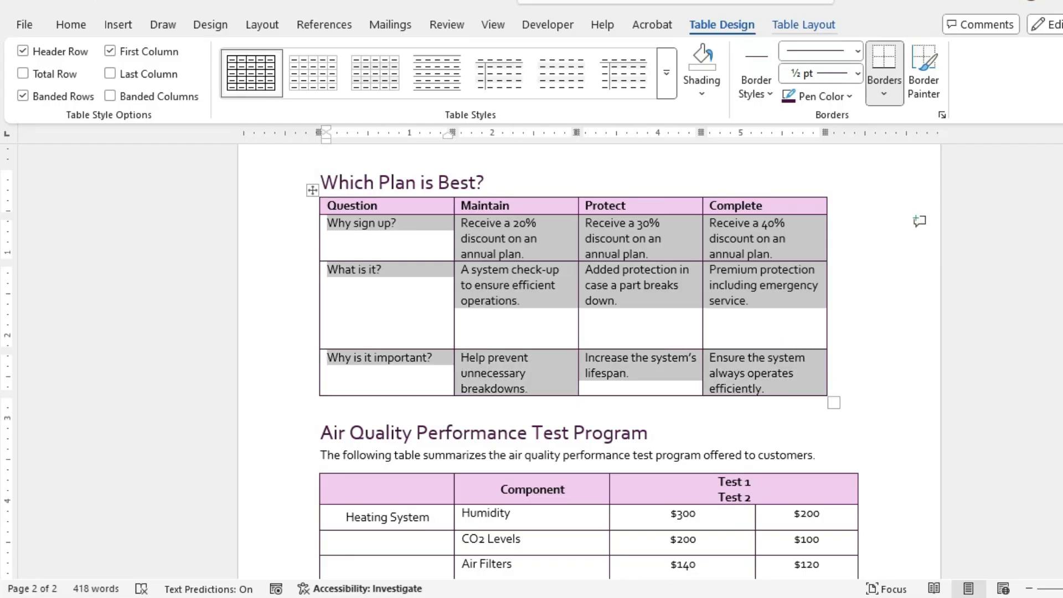
left_click(804, 24)
left_click(846, 66)
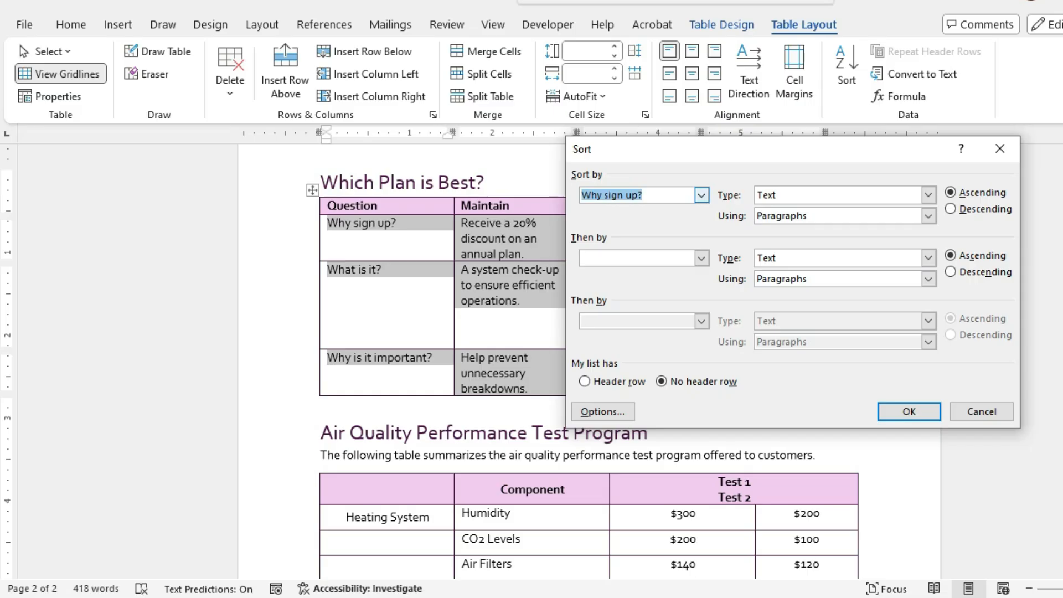
left_click(701, 195)
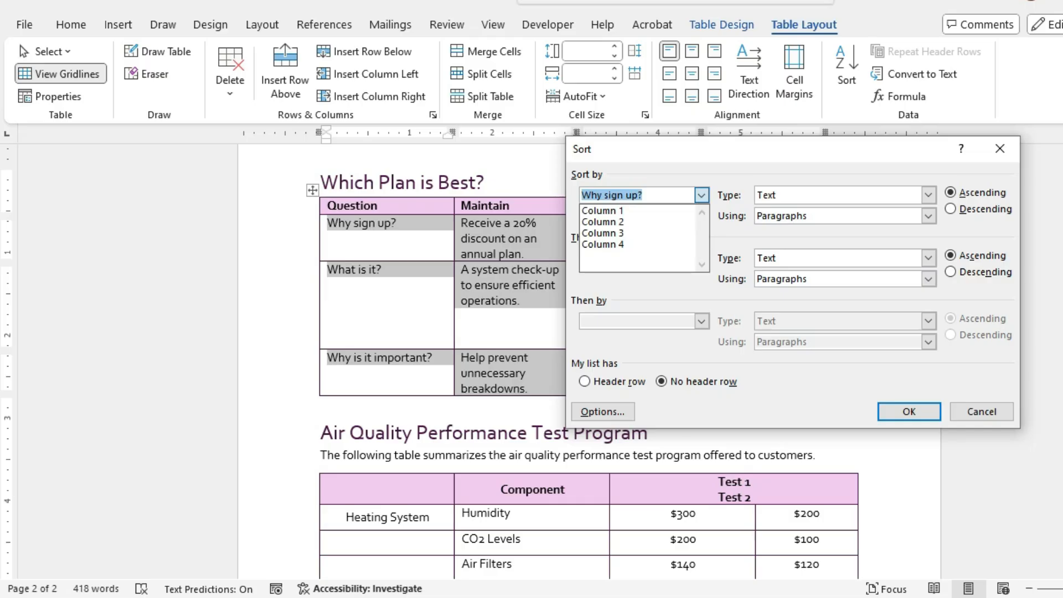
left_click(702, 195)
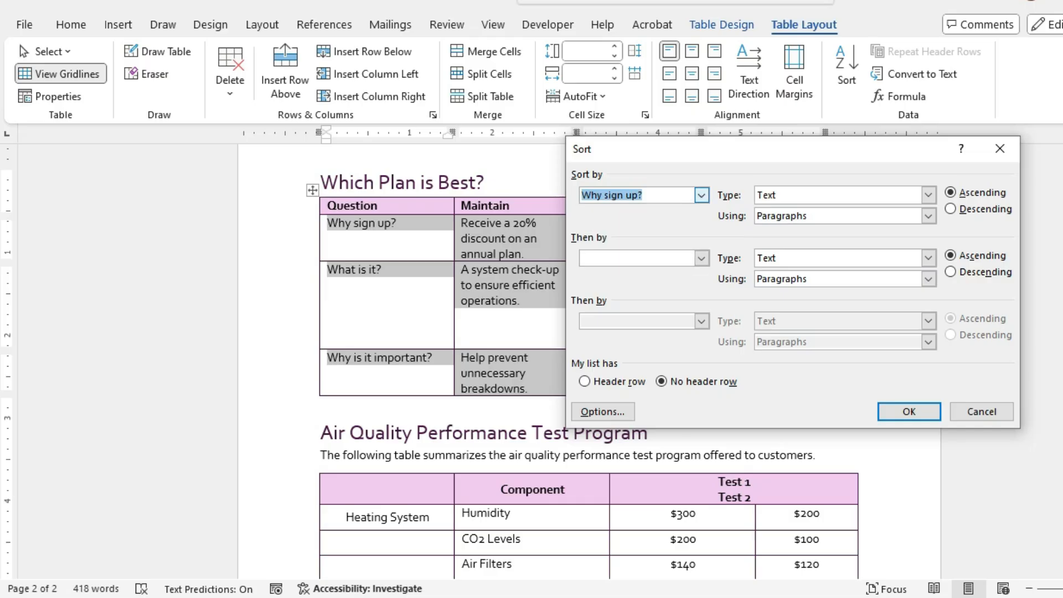
left_click(702, 195)
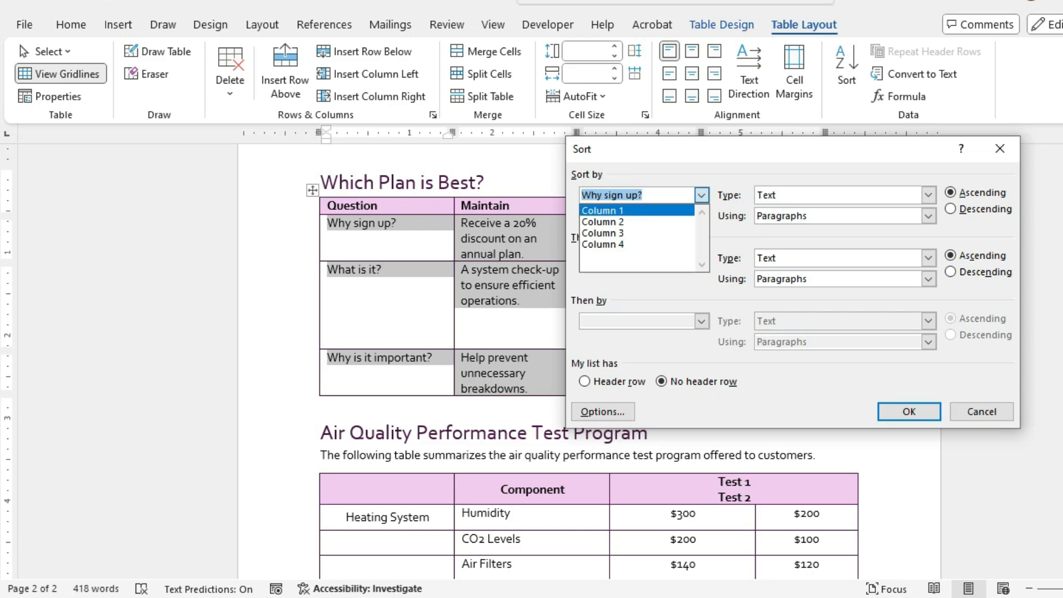
key("Return")
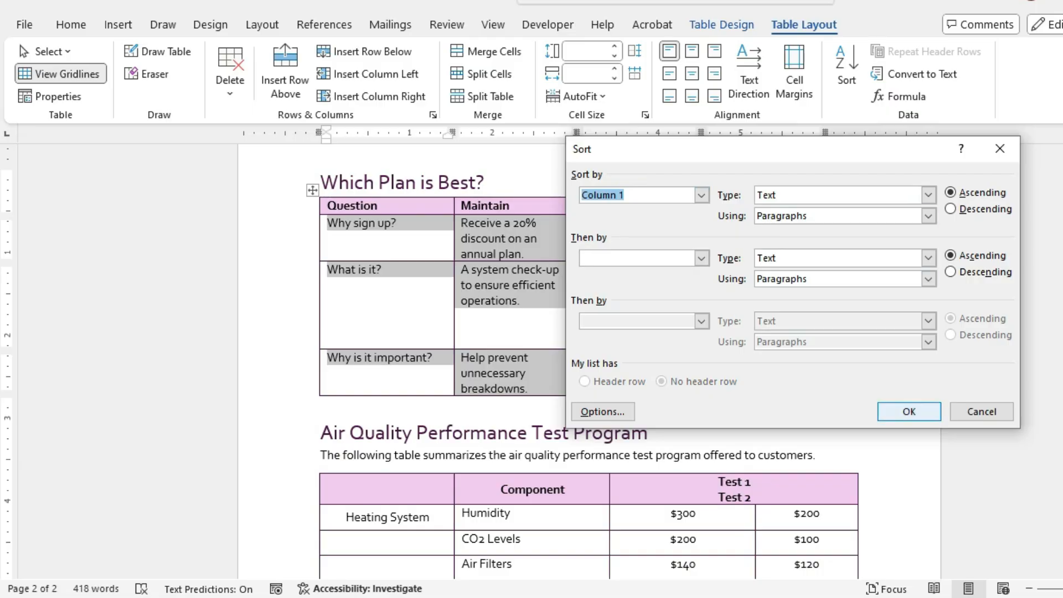
key("Return")
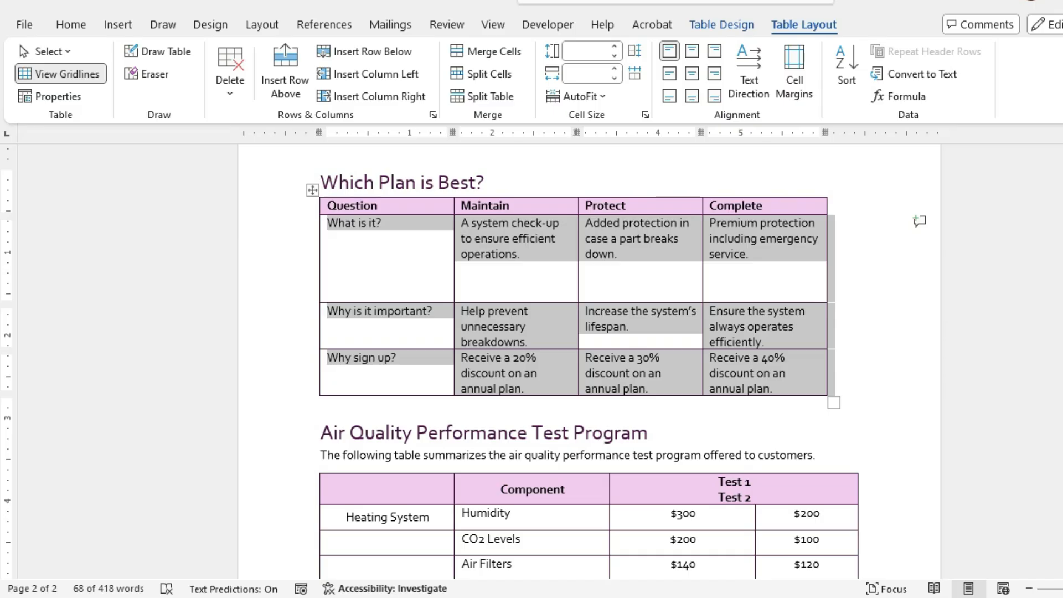
- Consult the instructions document and distribute rows 2 to 4 of the "Which Plan is Best?" table evenly
mouse_move(549, 597)
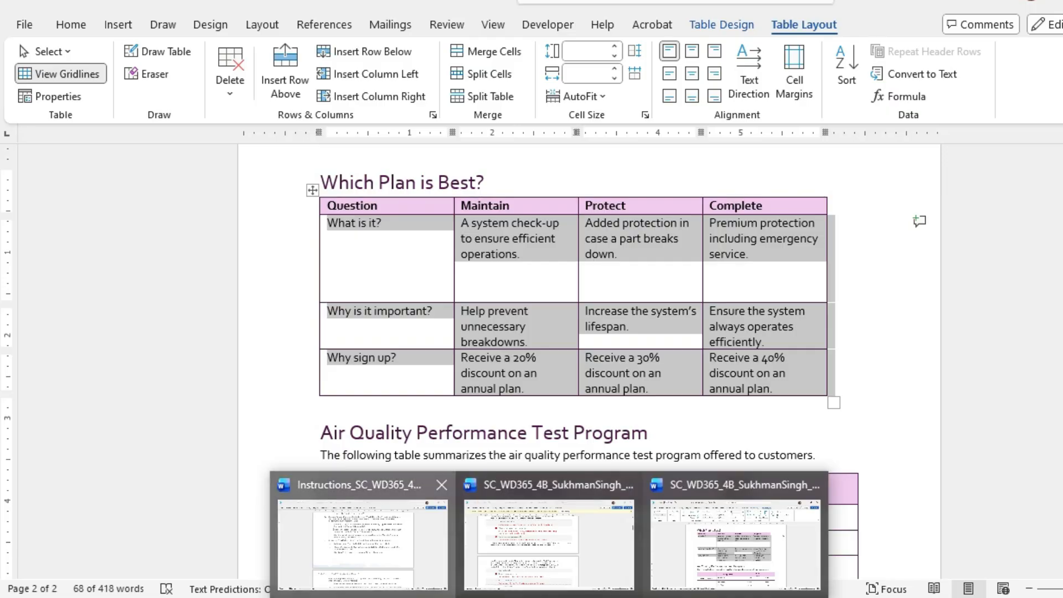
left_click(362, 532)
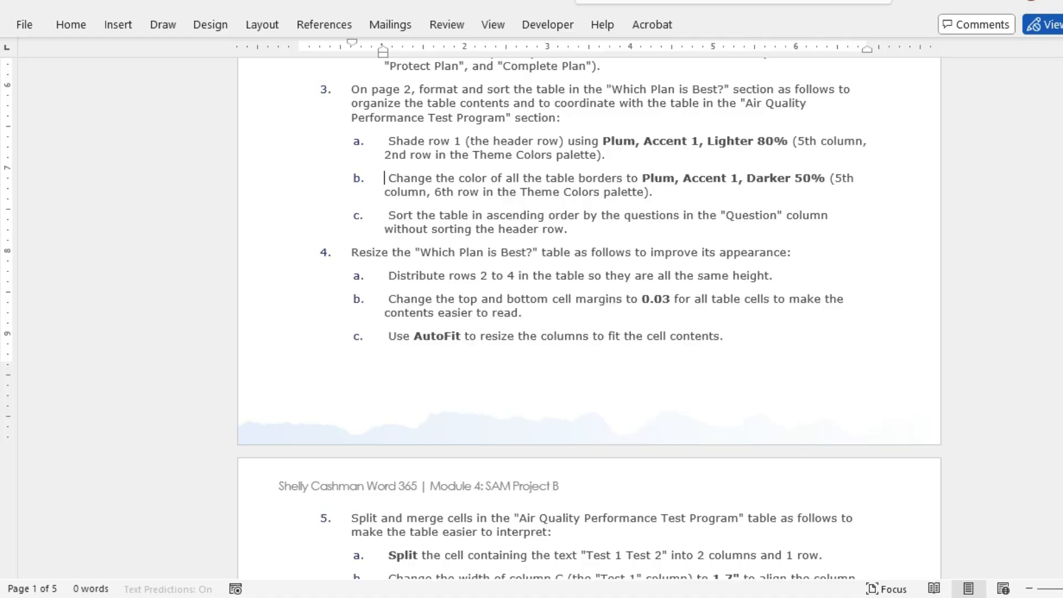
scroll(590, 318, "down", 2)
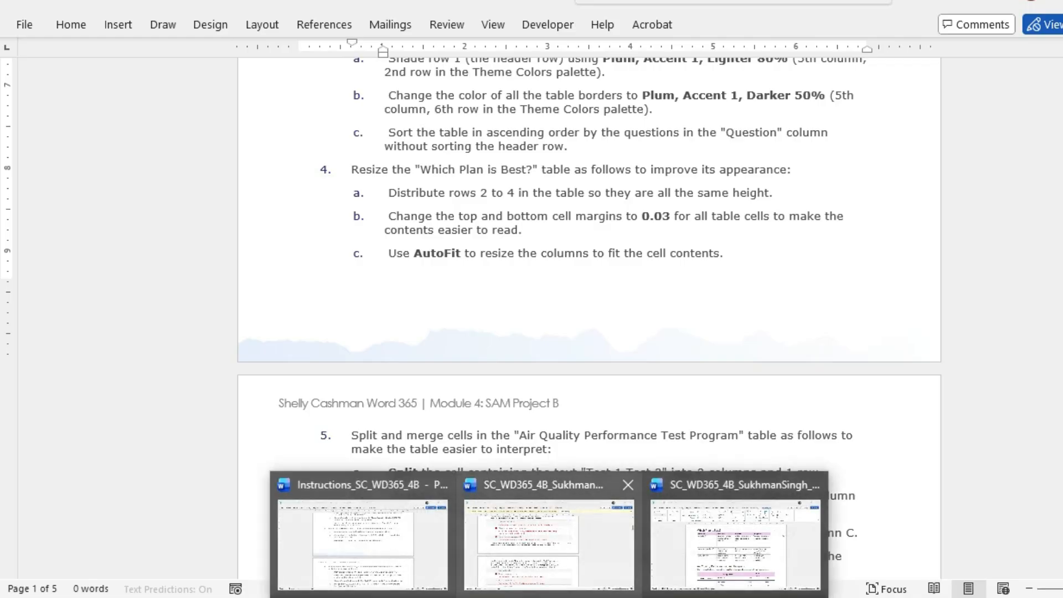
left_click(736, 534)
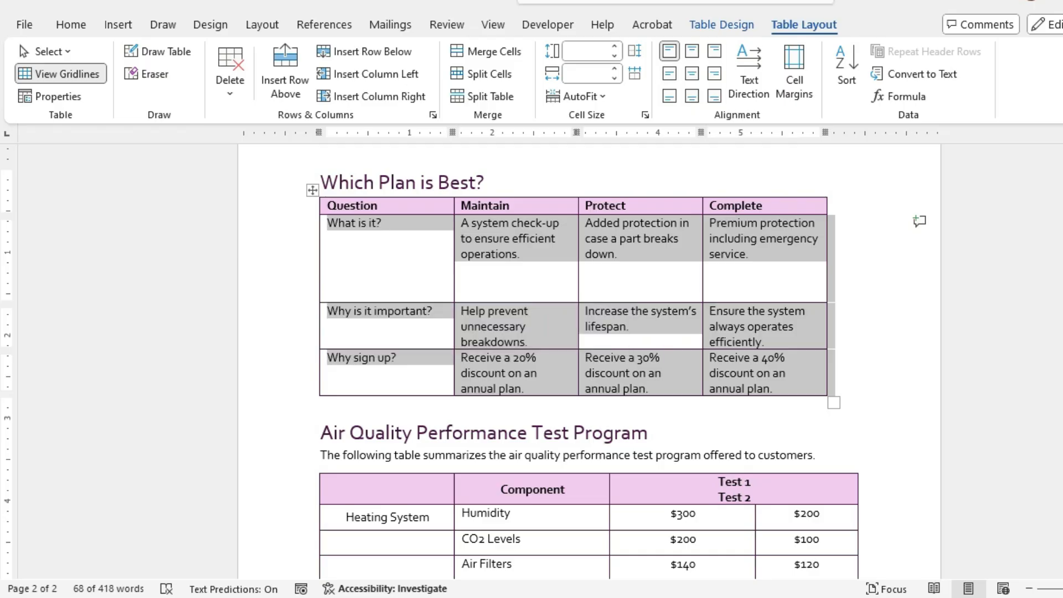
right_click(489, 210)
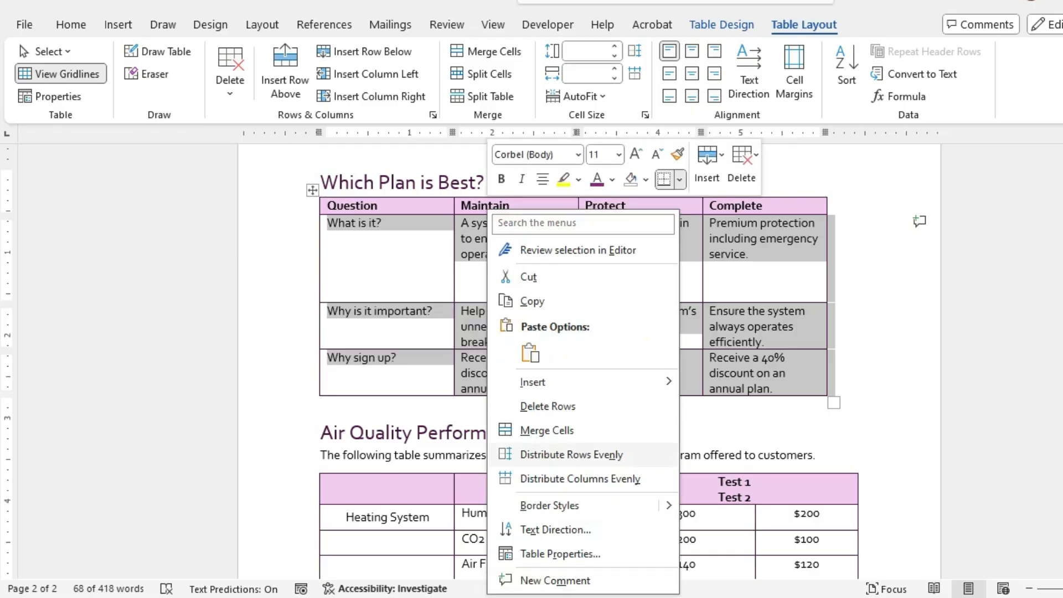
left_click(571, 454)
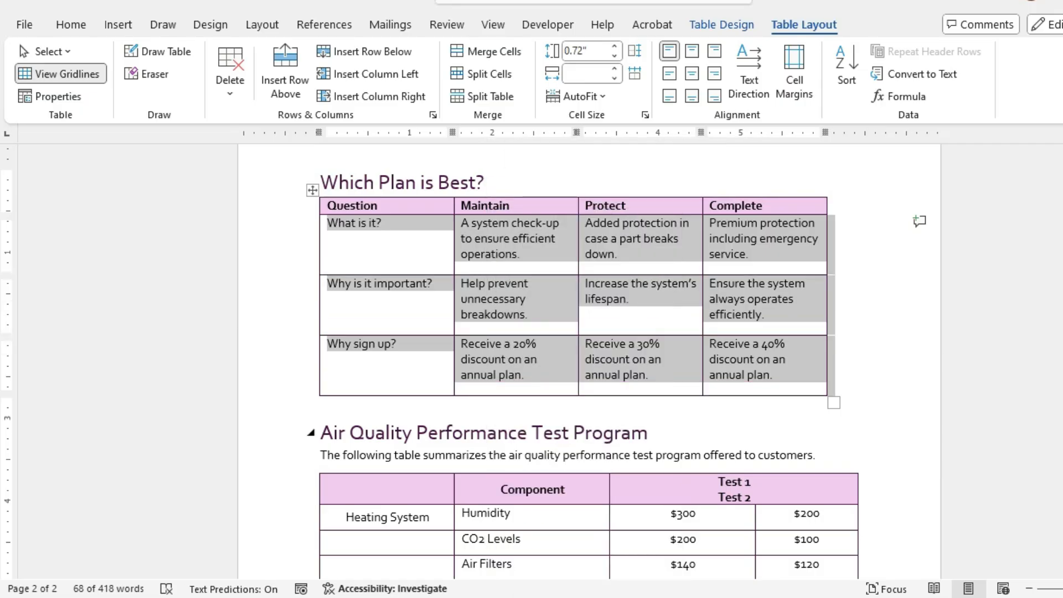
left_click(303, 299)
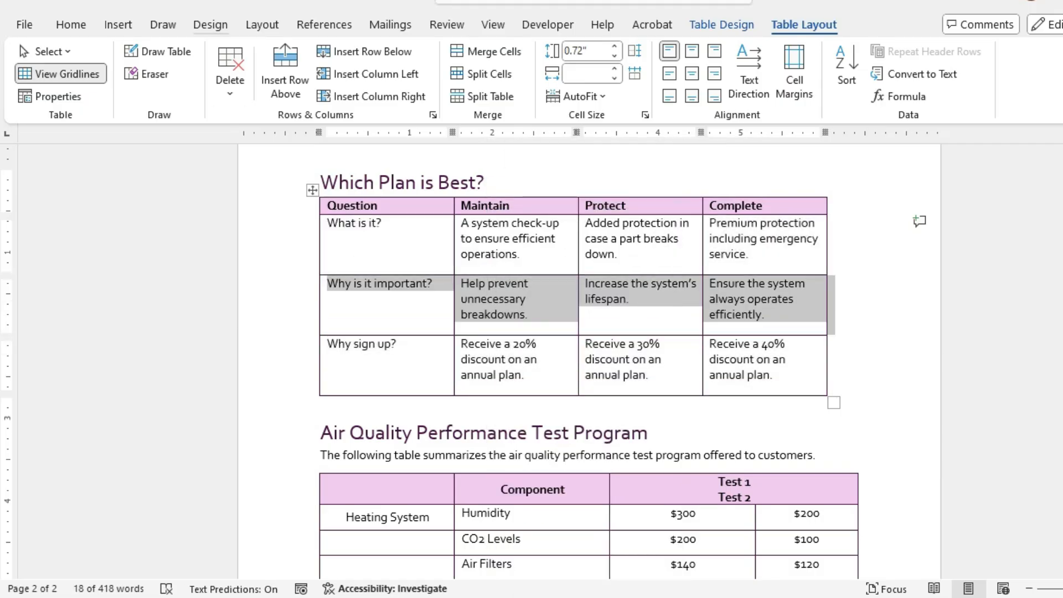
- Consult the instructions document and set the top and bottom cell margins of the whole "Which Plan is Best?" table to 0.03"
left_click(551, 597)
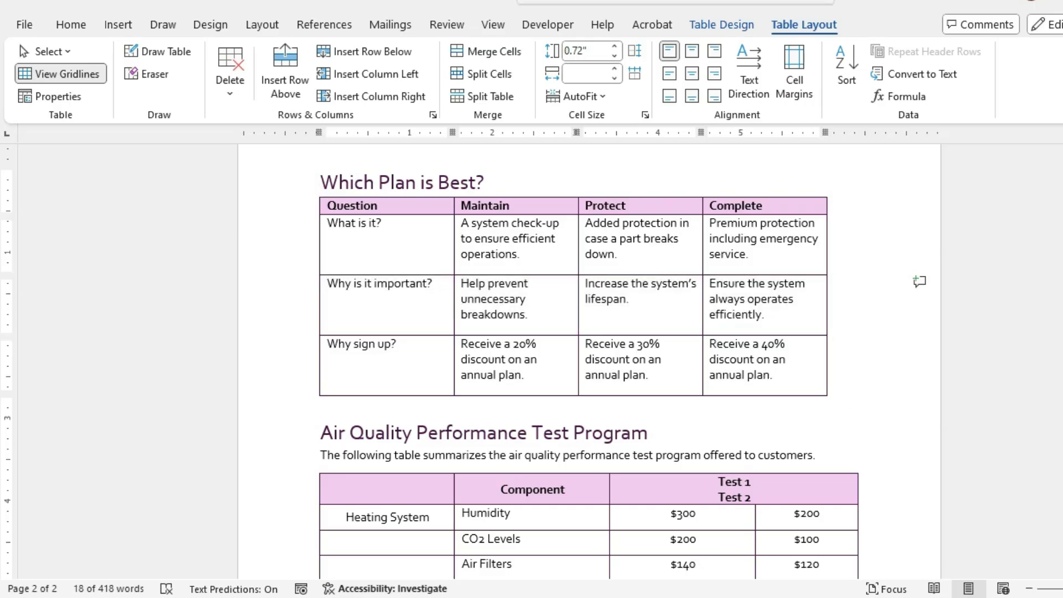
left_click(362, 537)
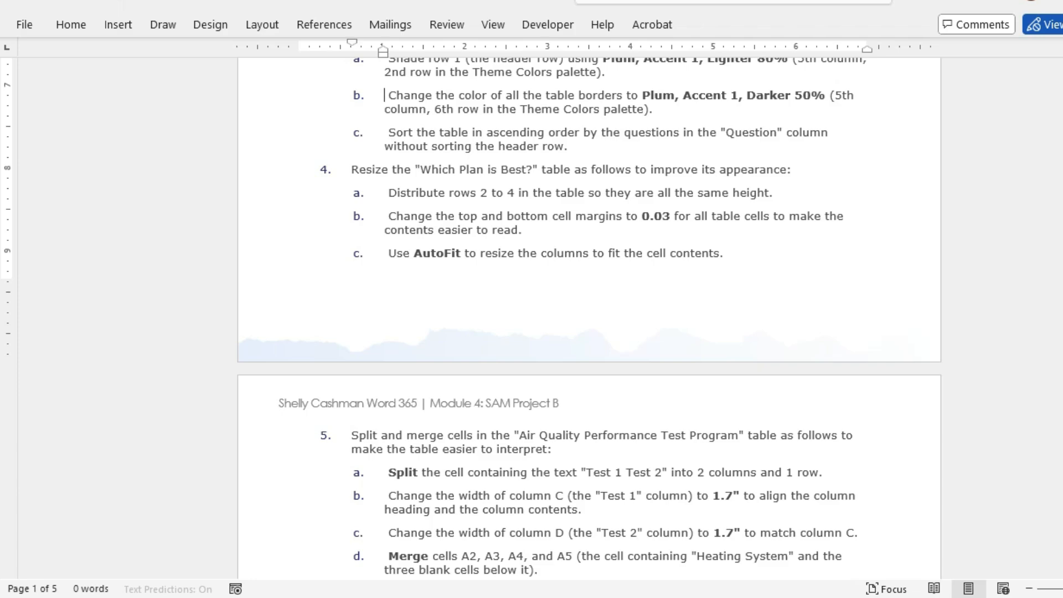
mouse_move(550, 597)
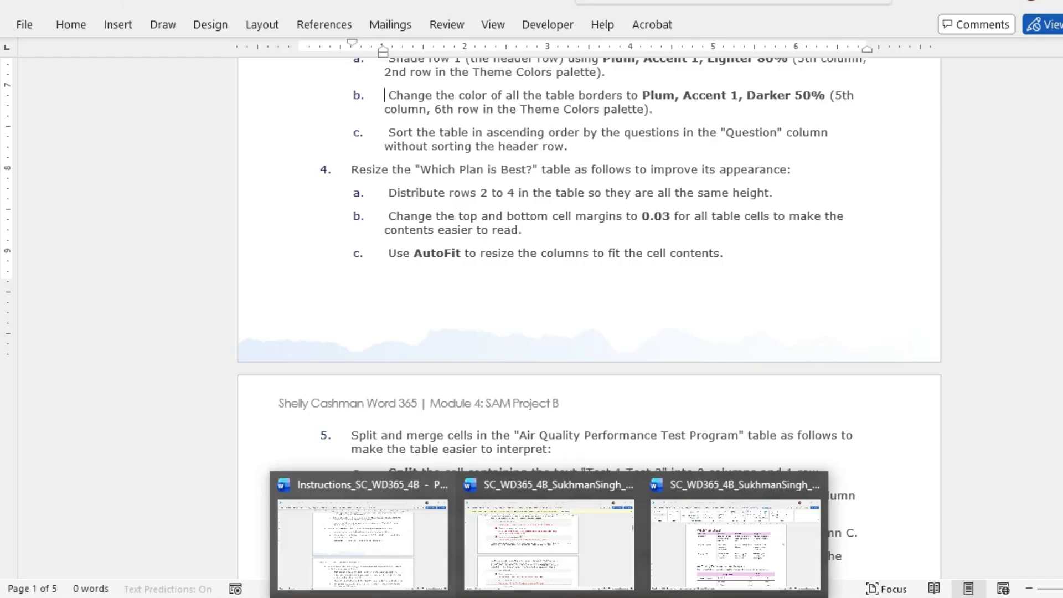
left_click(735, 544)
left_click(299, 303)
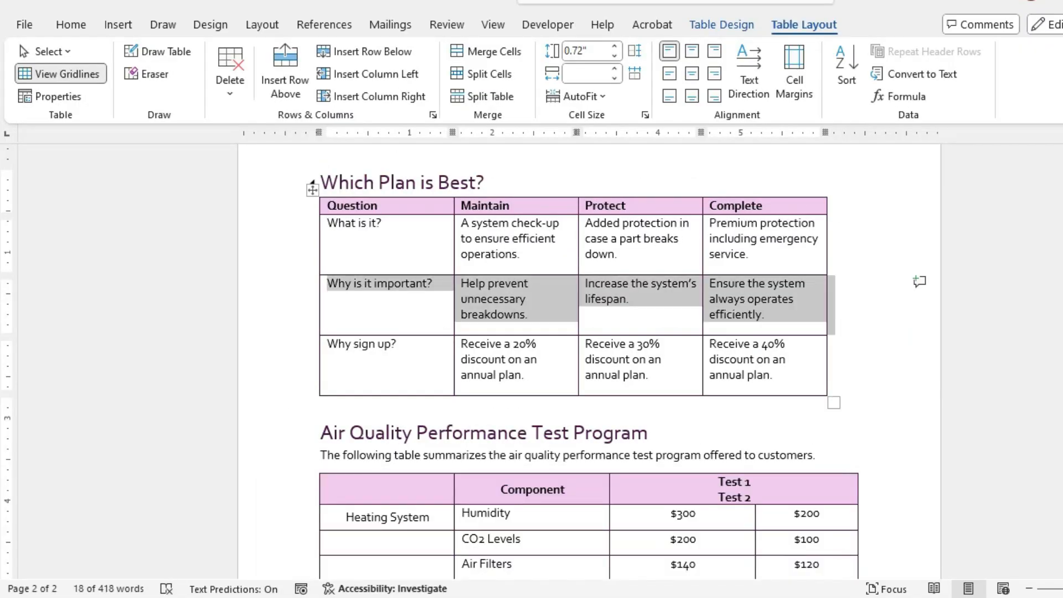
left_click(312, 189)
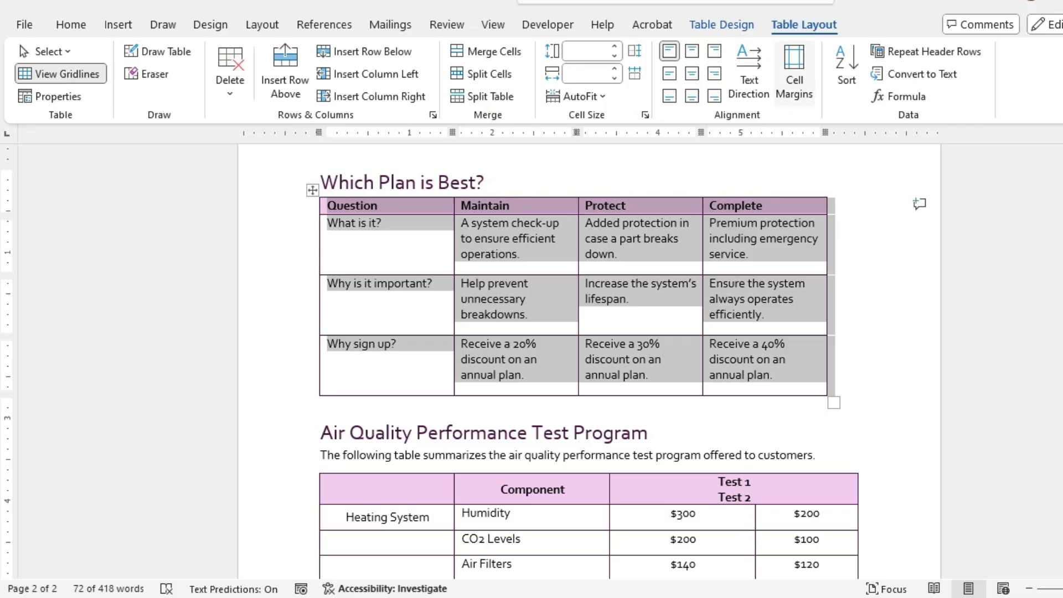
left_click(795, 72)
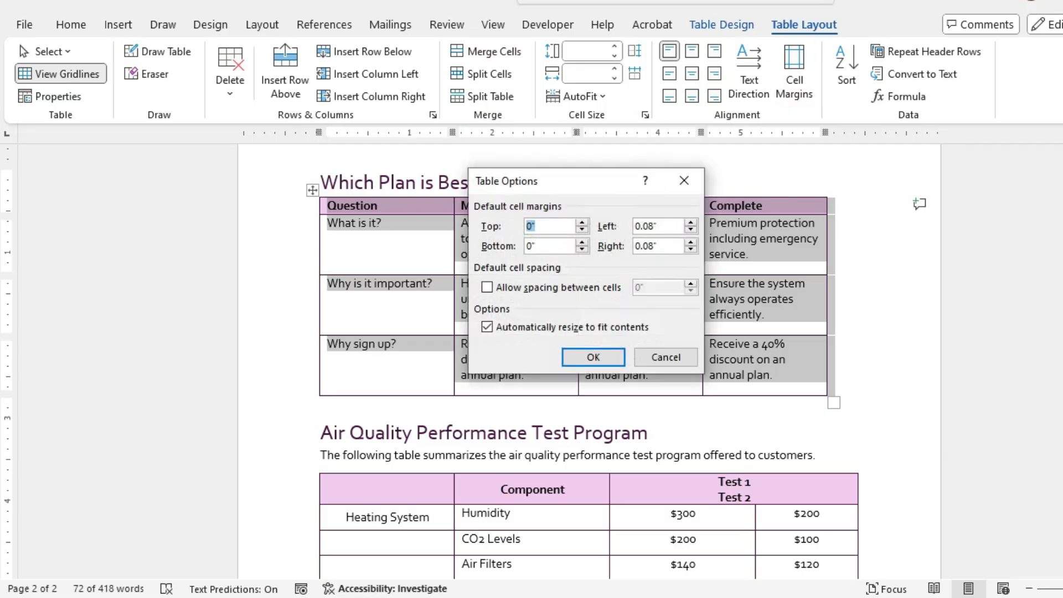
type(".03")
left_click(536, 246)
type(".03")
key("BackSpace")
key("BackSpace")
key("BackSpace")
key("BackSpace")
key("BackSpace")
type(".03")
key("Up")
key("Down")
key("Tab")
key("Up")
key("Down")
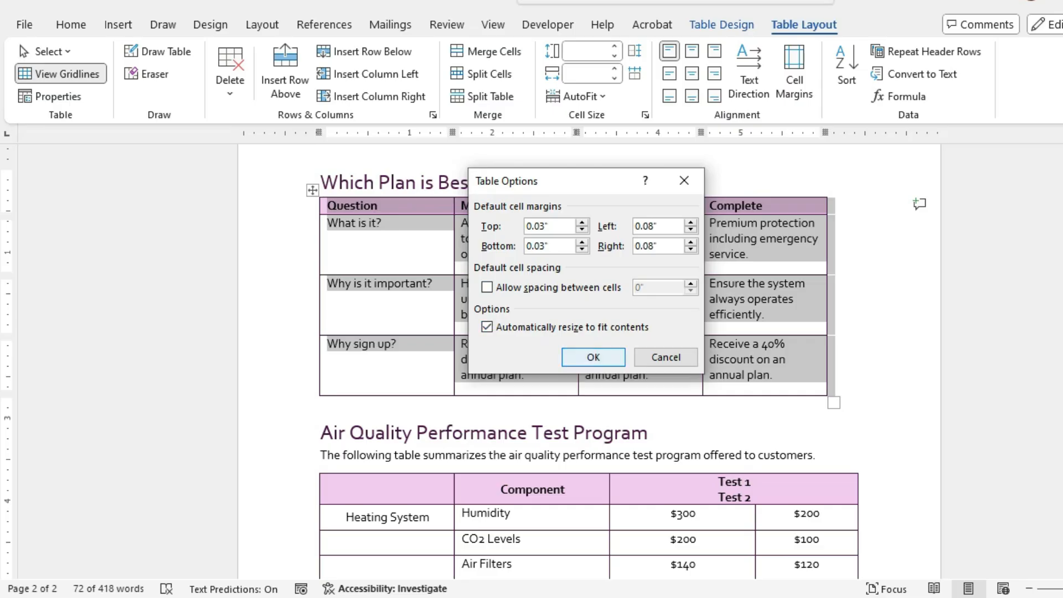
key("Return")
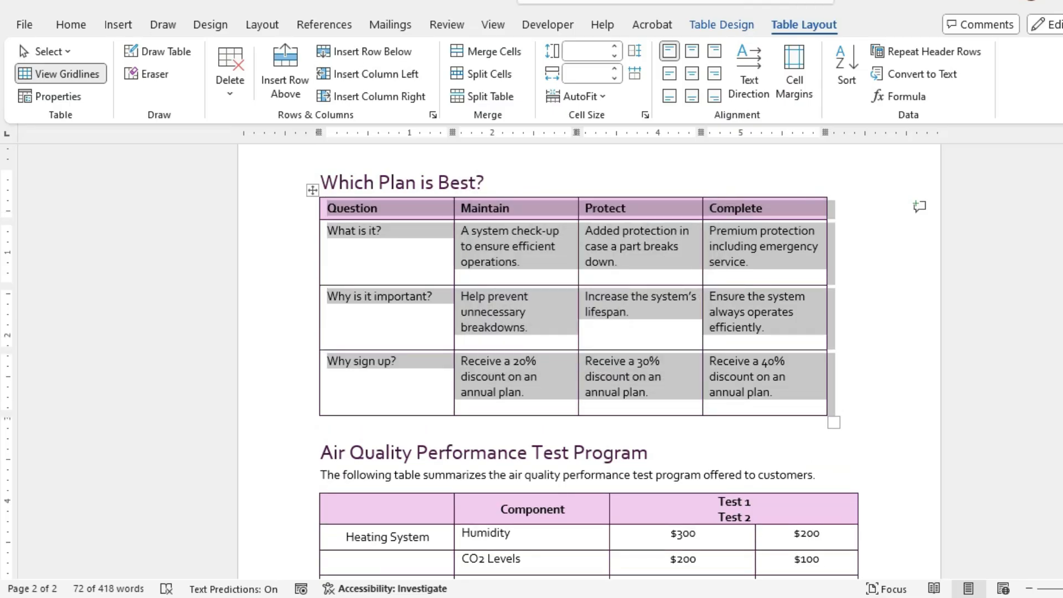
- Consult the instructions document for the AutoFit instruction for the "Which Plan is Best?" table columns
left_click(549, 597)
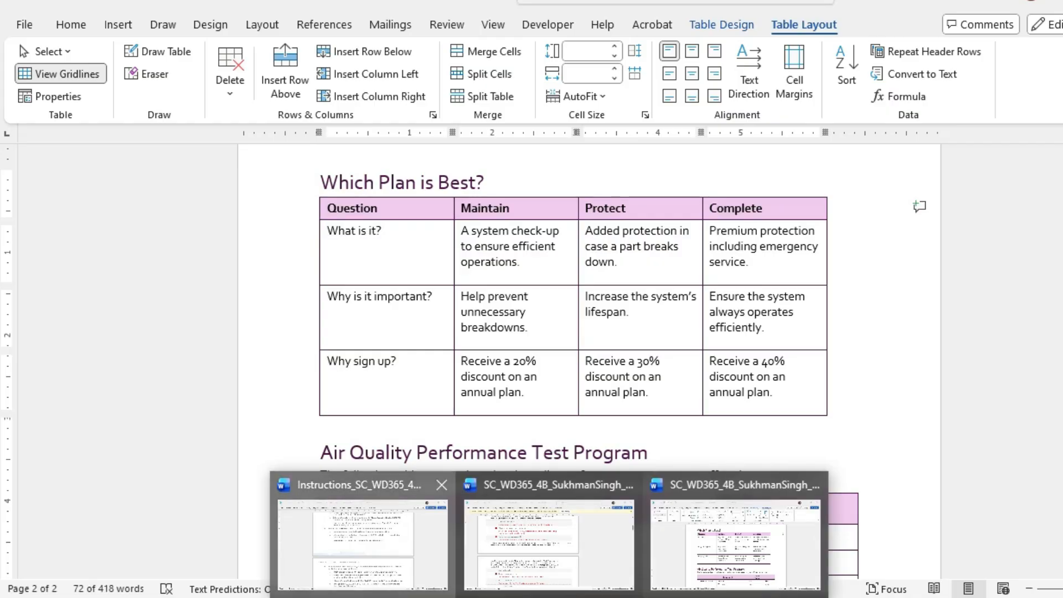
left_click(363, 539)
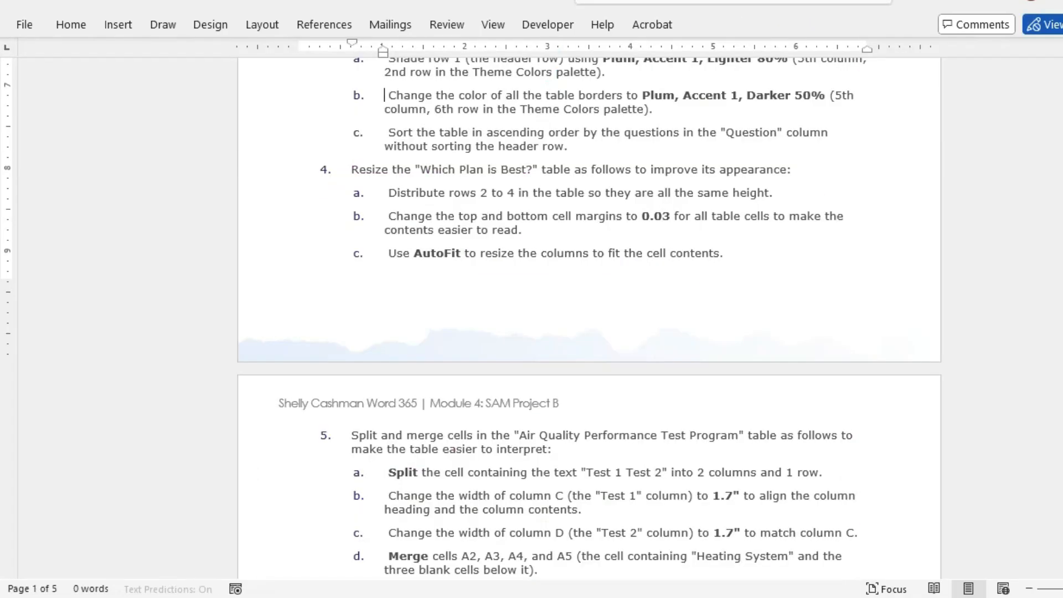